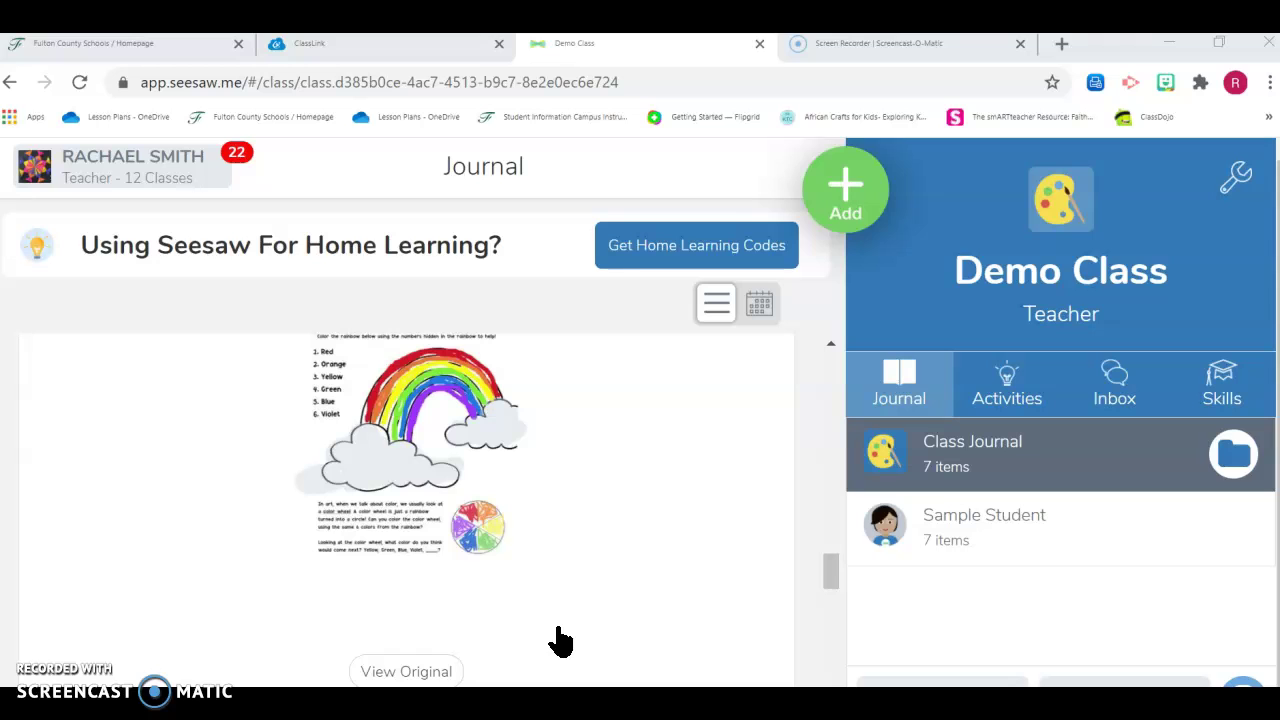
- Check the Fulton County Schools homepage and the Seesaw app in ClassLink, and return to the Demo Class journal in Seesaw
scroll(590, 570, "up", 2)
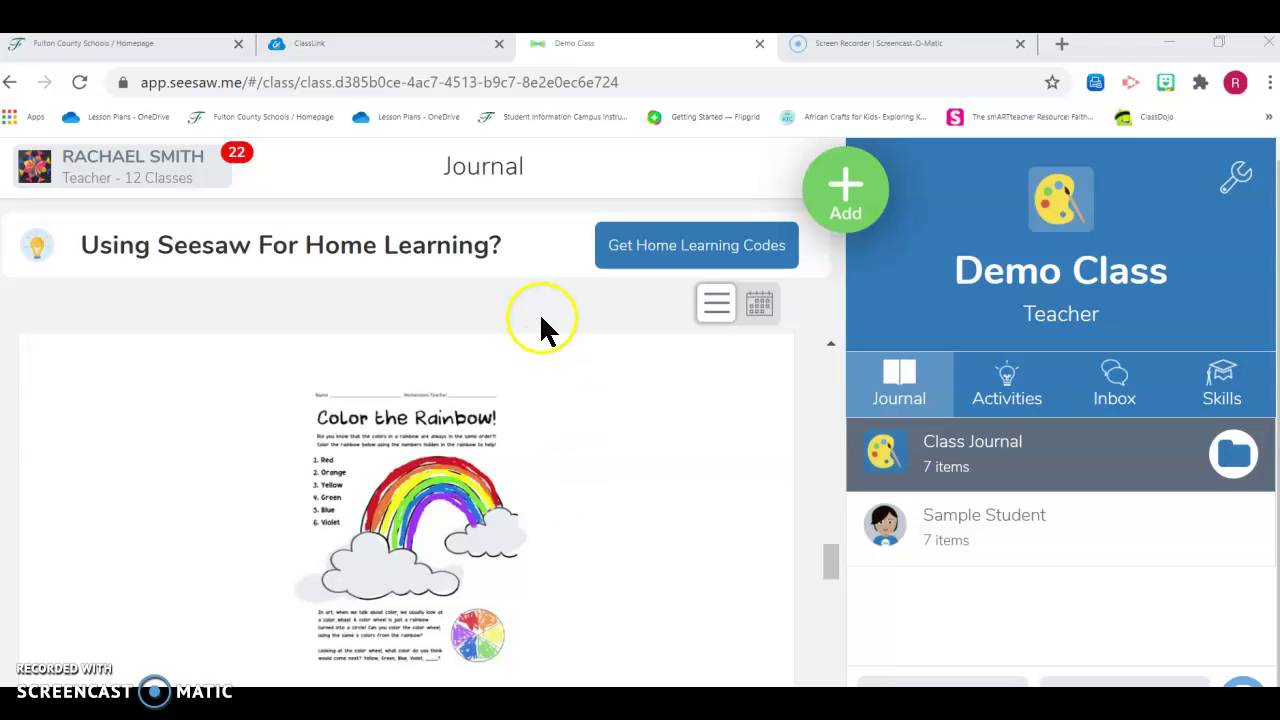
left_click(157, 48)
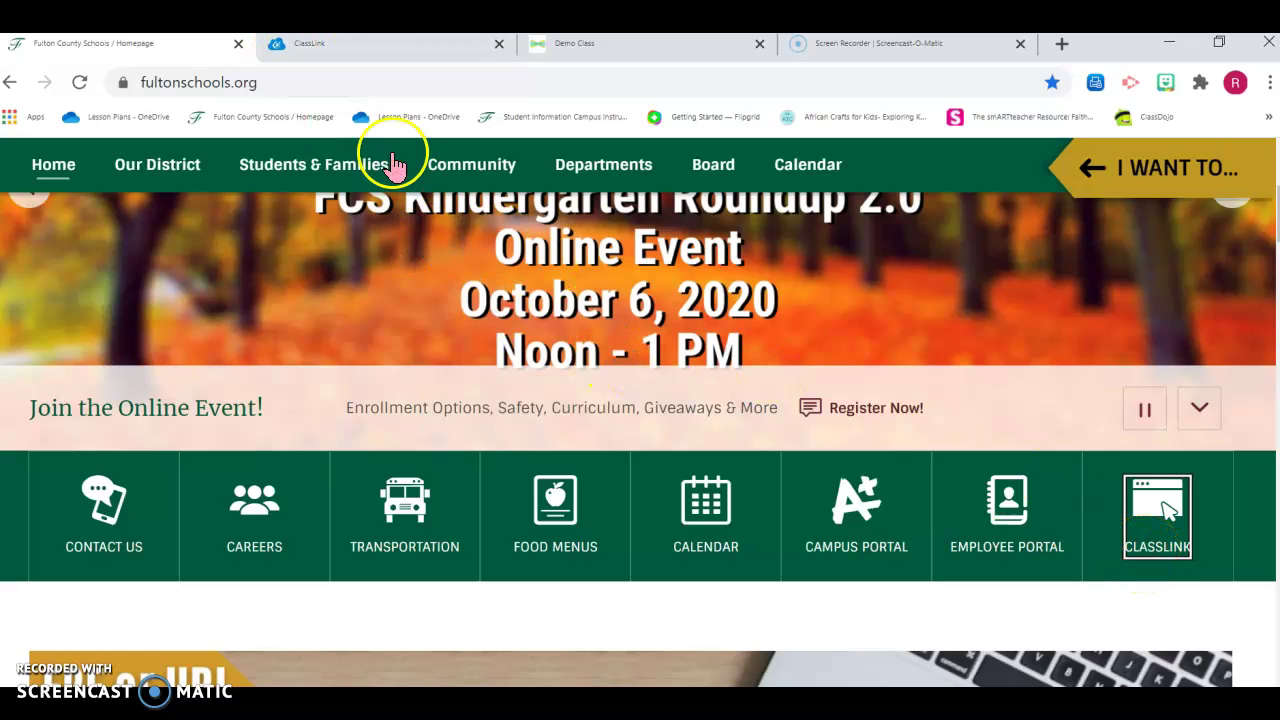
left_click(348, 47)
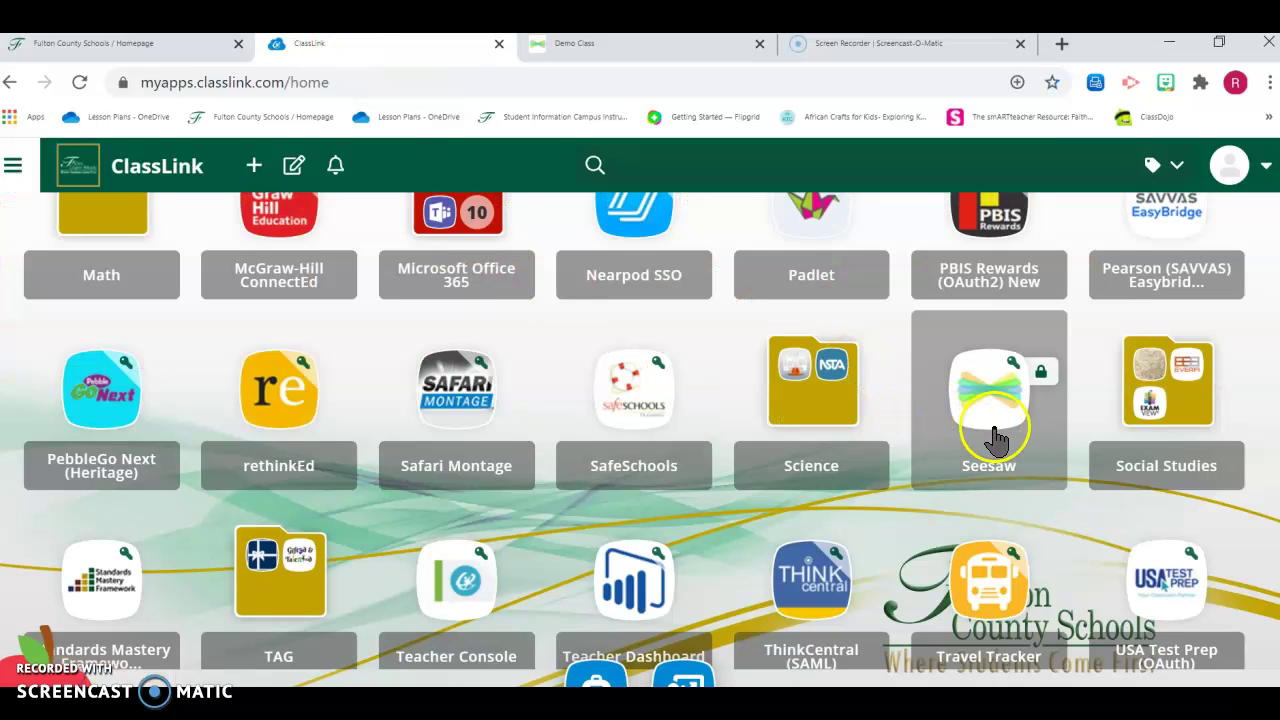
left_click(655, 45)
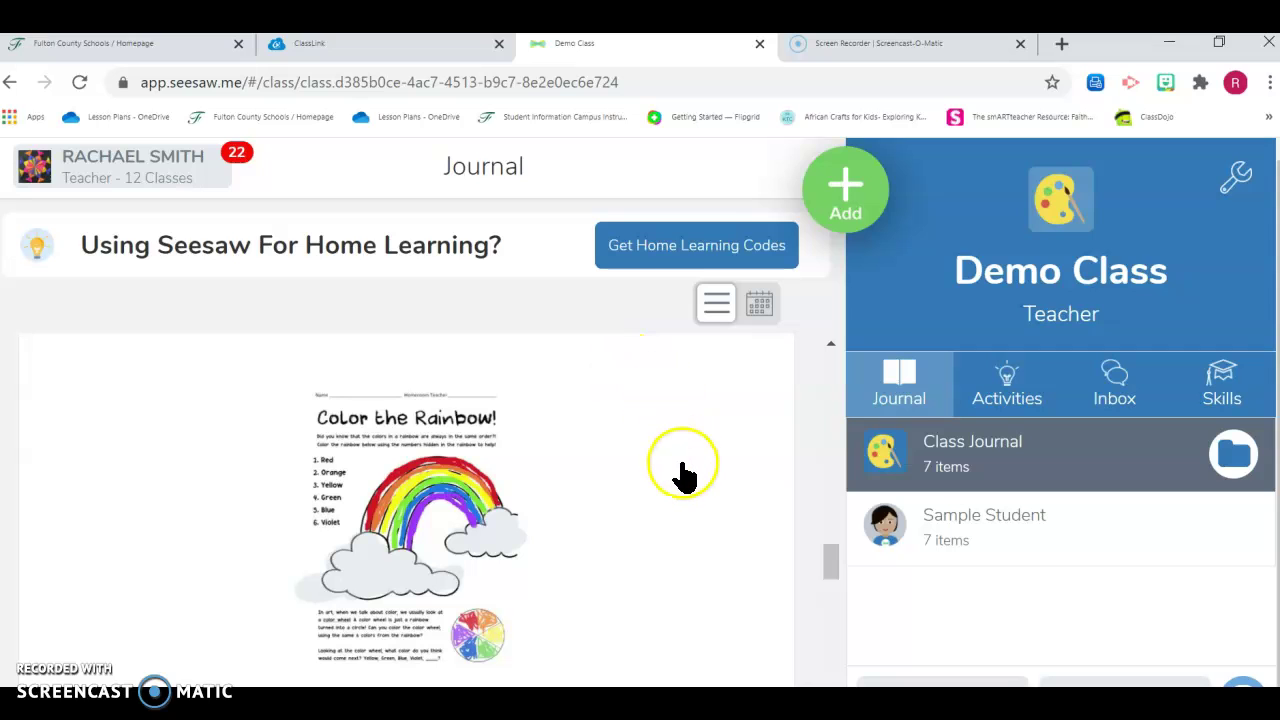
- Look through the teacher's list of classes for the Heritage Elementary and Gullatt Elementary grade levels
left_click(185, 176)
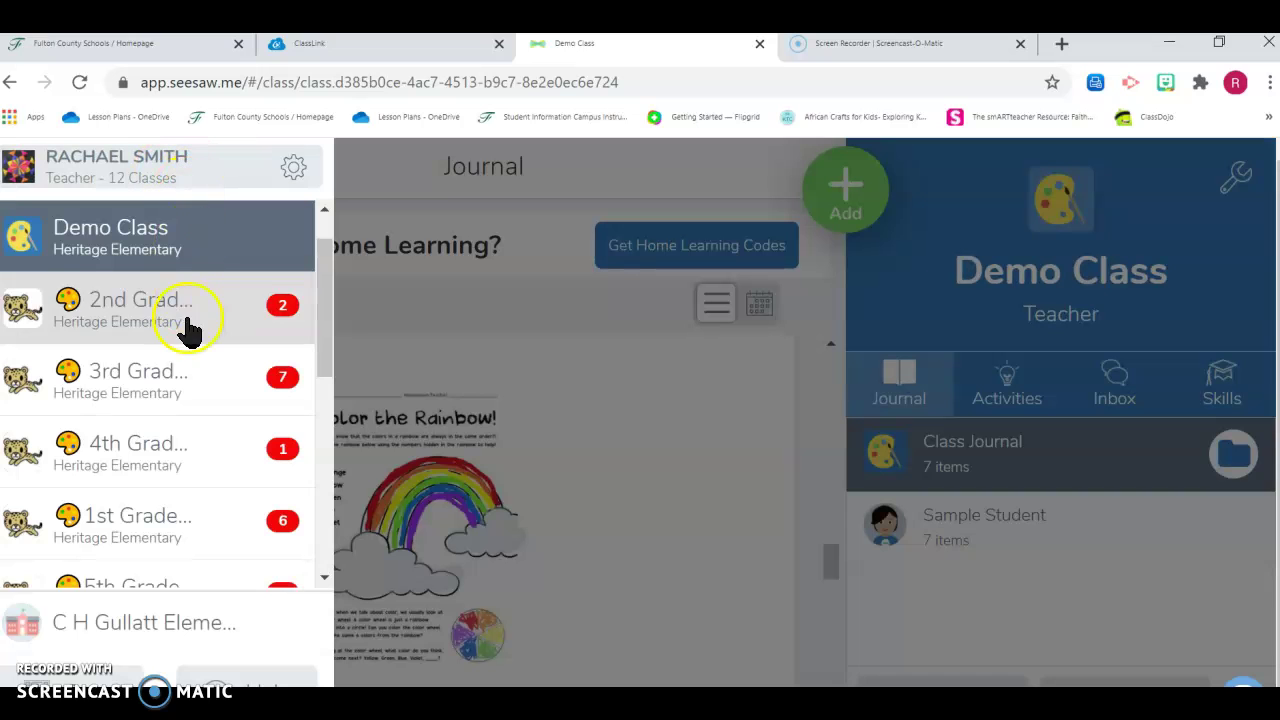
scroll(185, 366, "down", 3)
scroll(185, 368, "down", 3)
scroll(185, 369, "up", 5)
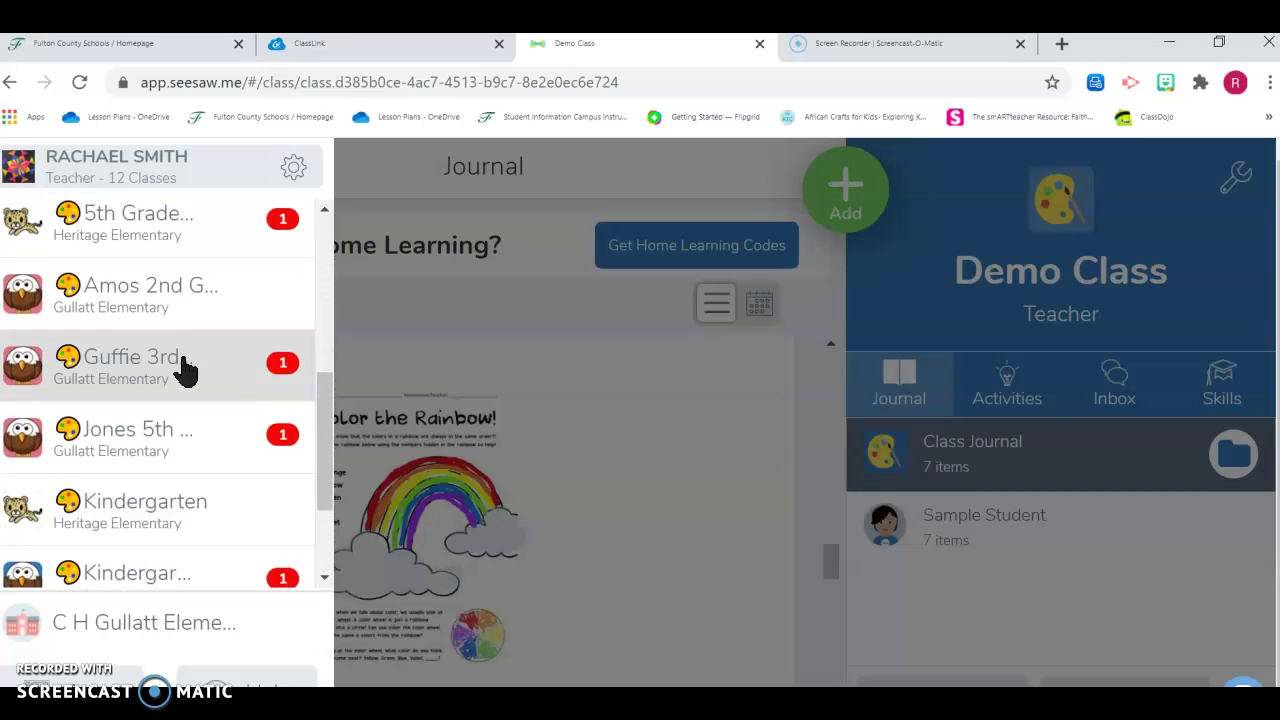
scroll(185, 370, "up", 3)
scroll(185, 370, "down", 1)
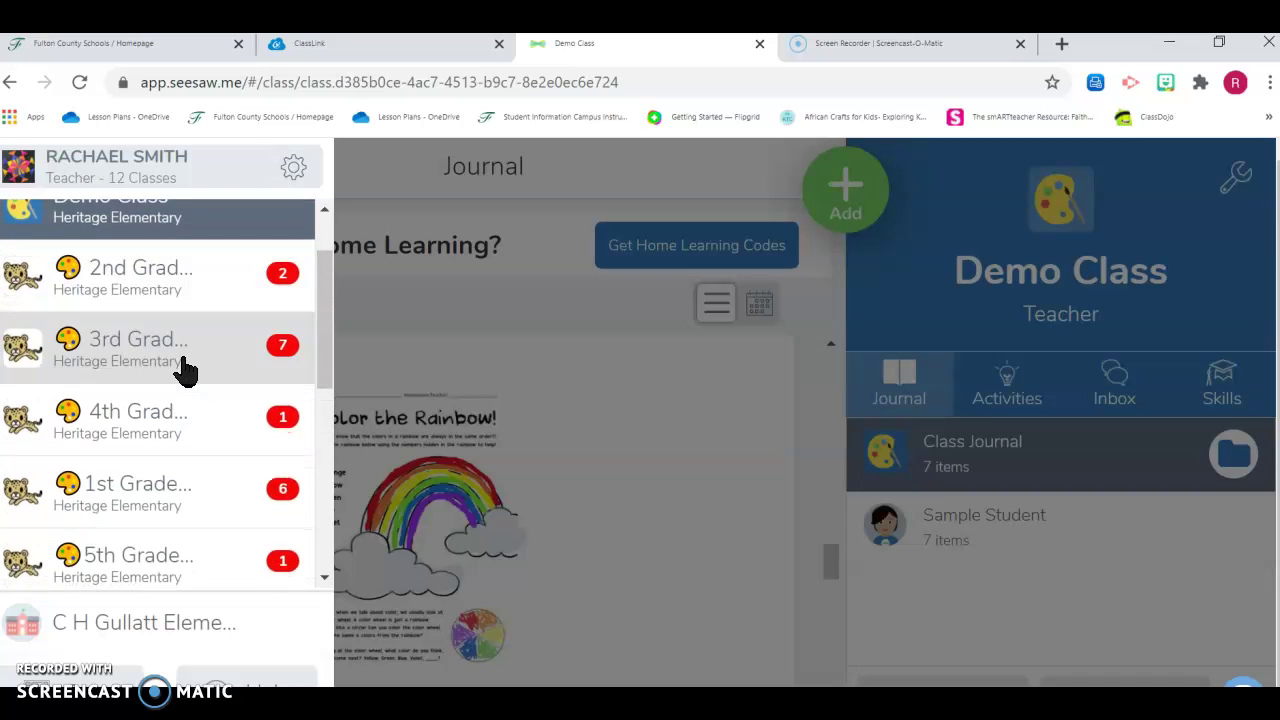
left_click(150, 300)
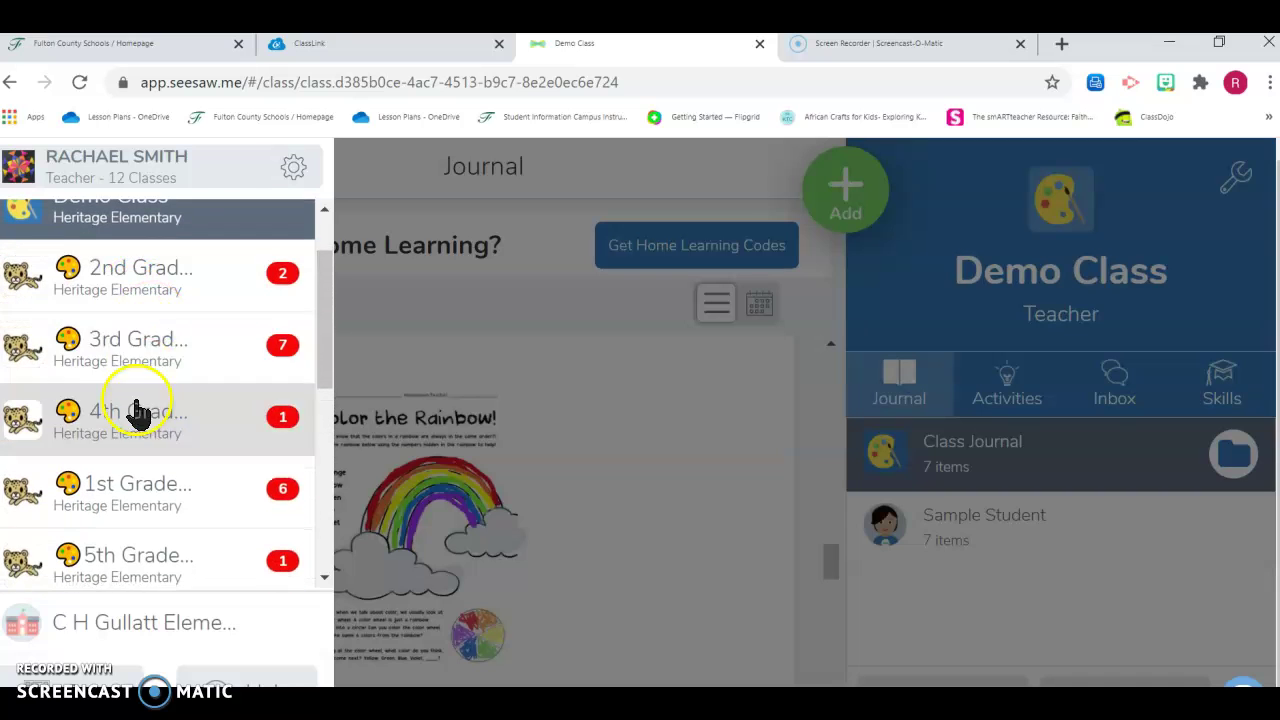
scroll(152, 330, "down", 1)
scroll(158, 335, "down", 6)
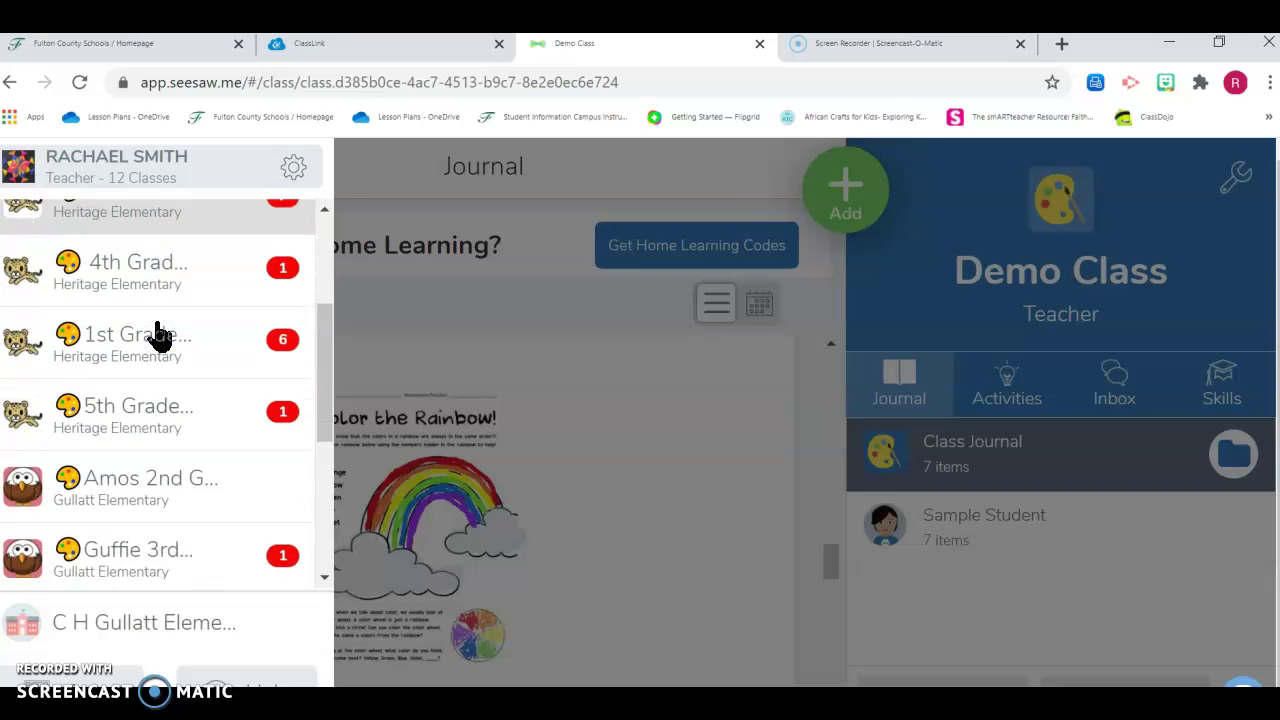
scroll(158, 332, "down", 1)
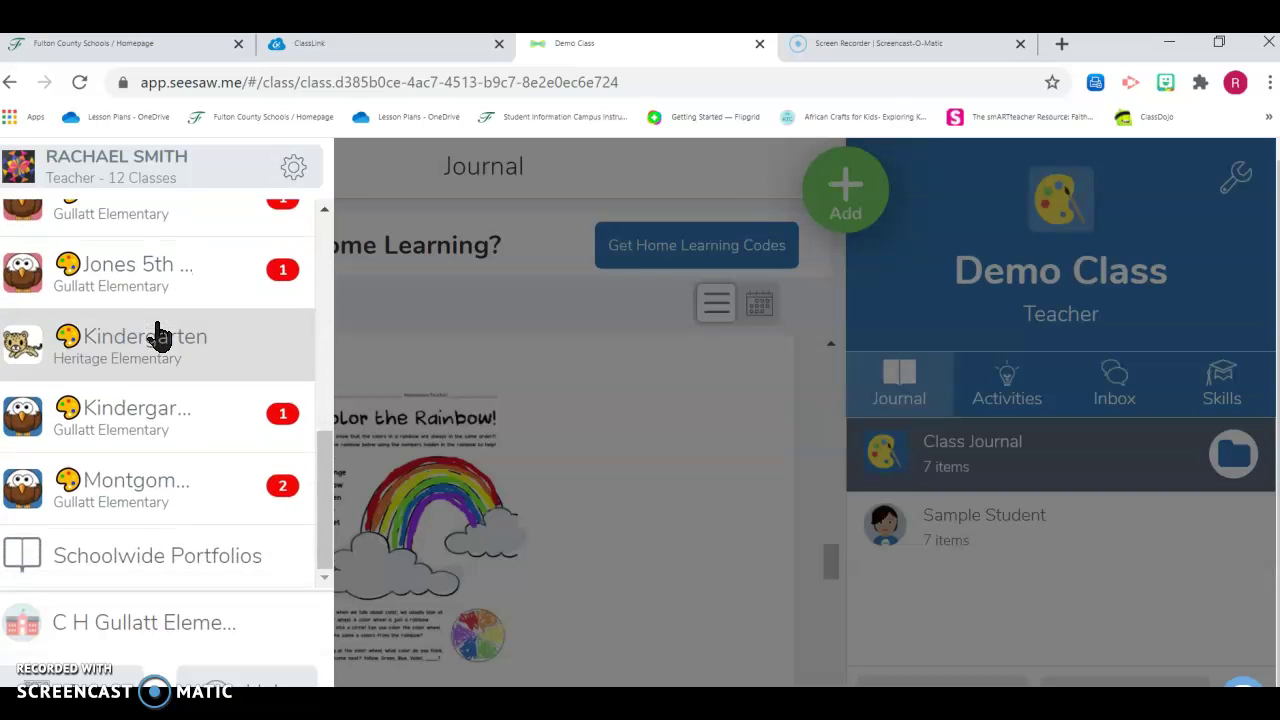
left_click(145, 533)
scroll(183, 429, "up", 3)
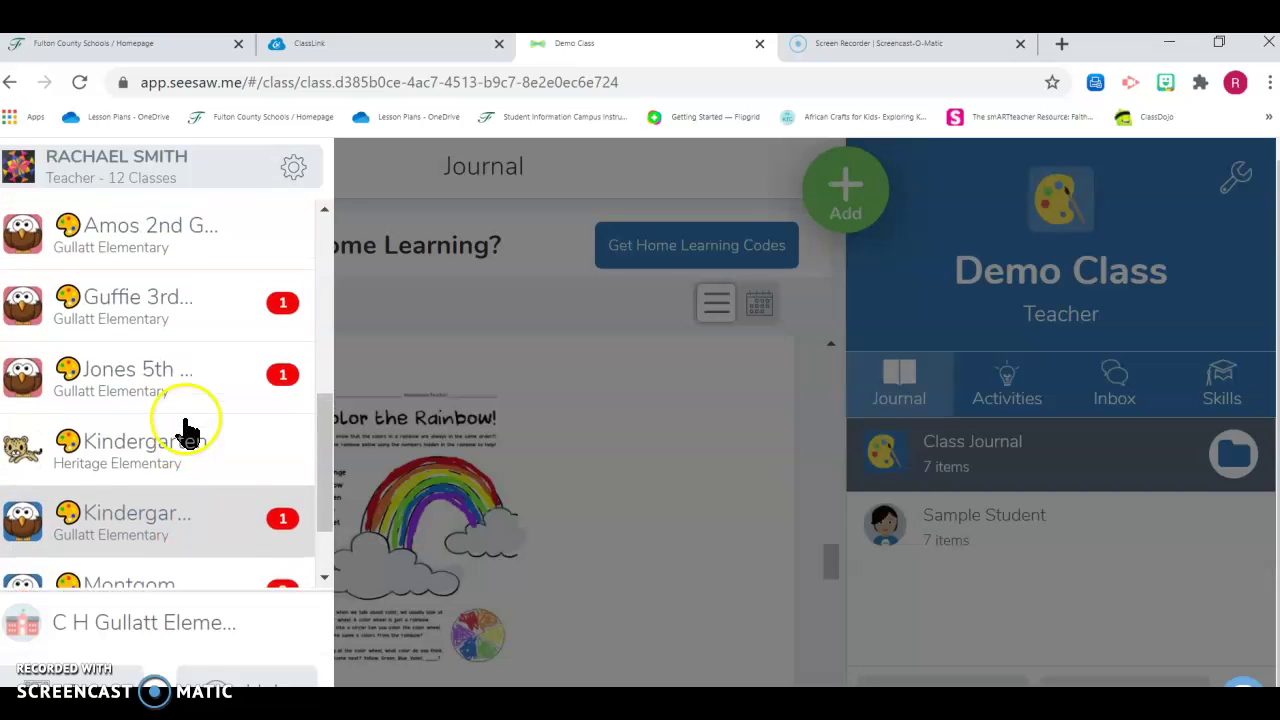
scroll(185, 428, "up", 3)
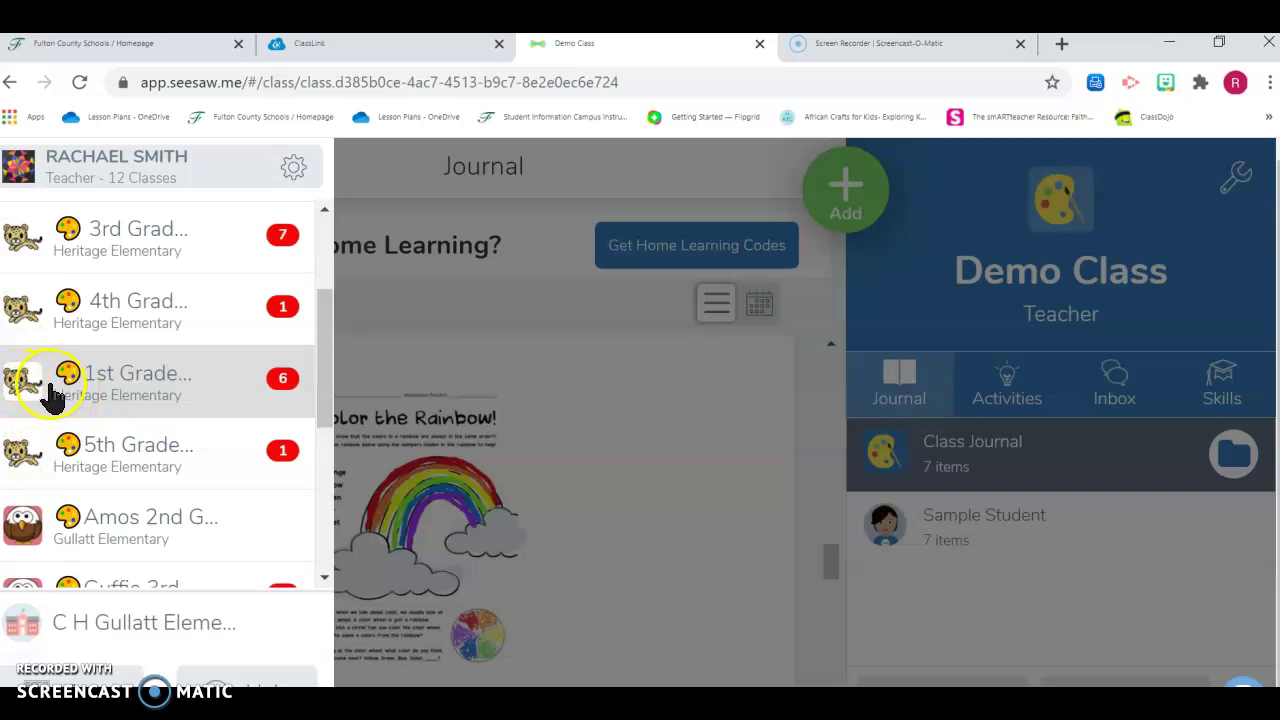
scroll(22, 398, "down", 2)
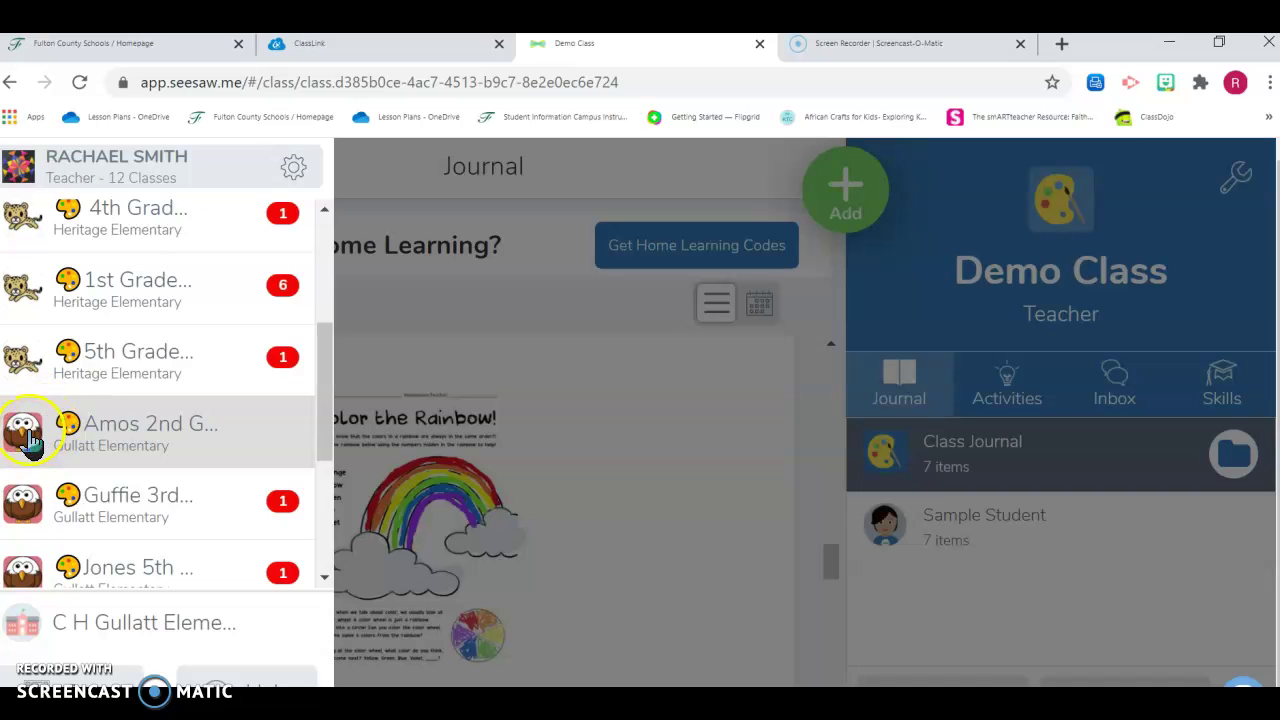
scroll(77, 450, "up", 5)
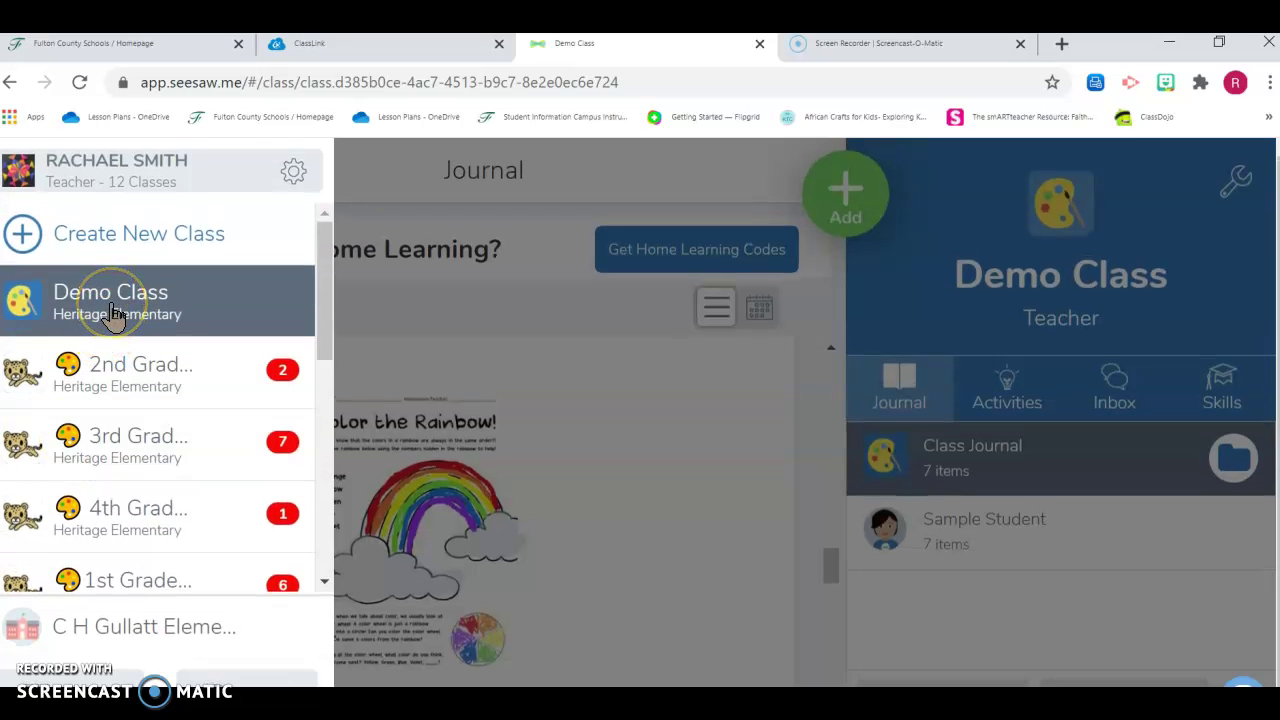
- Open the Demo Class and start a response to its assigned Color The Rainbow Worksheet activity
left_click(113, 314)
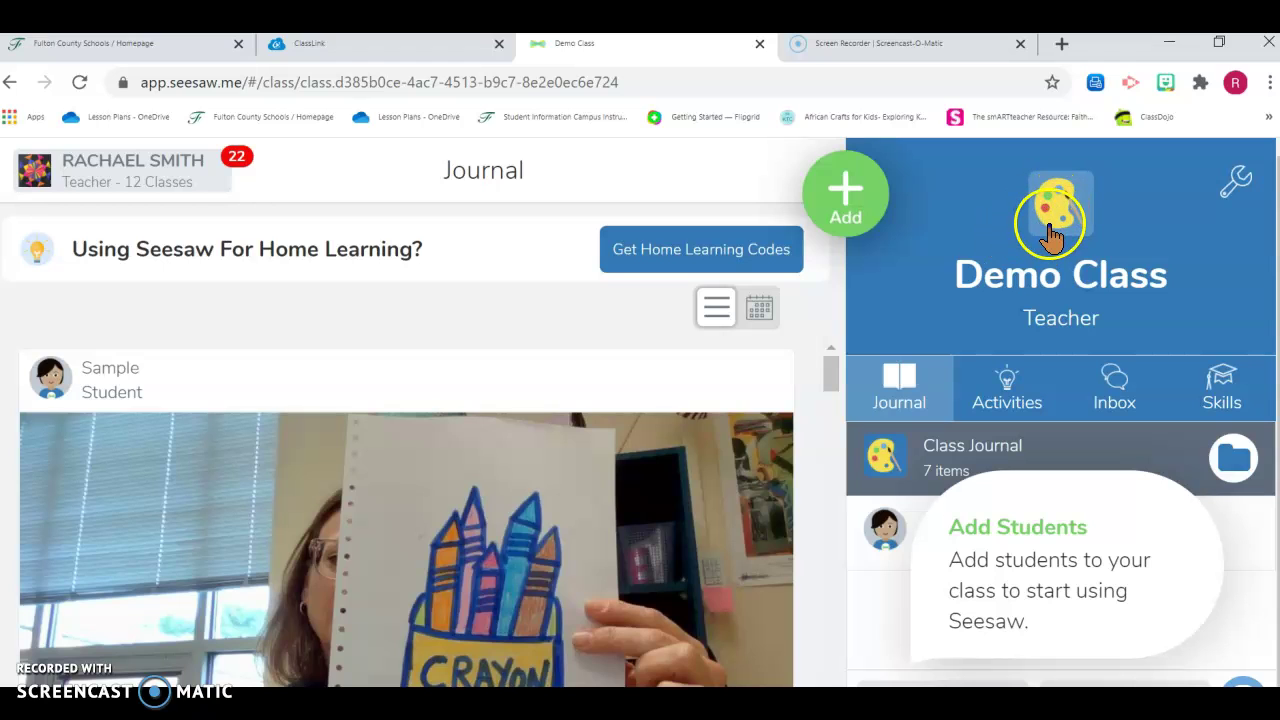
left_click(1000, 390)
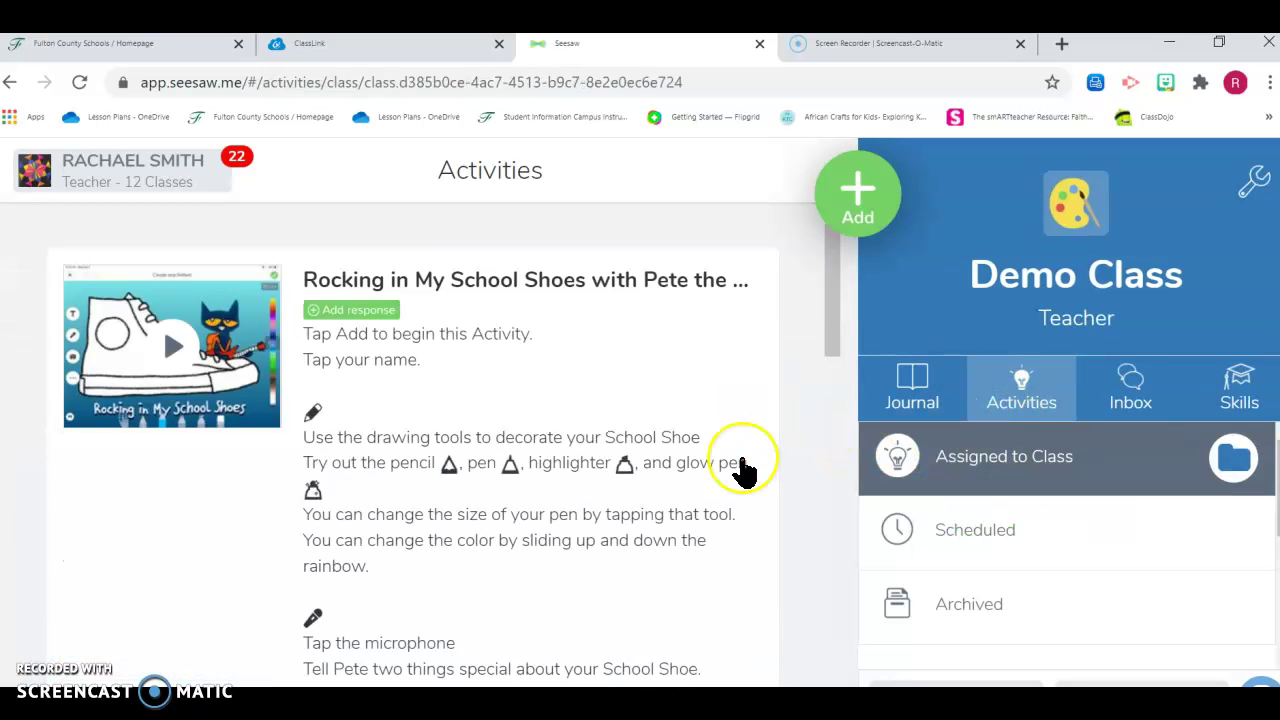
scroll(743, 466, "down", 3)
scroll(743, 470, "down", 10)
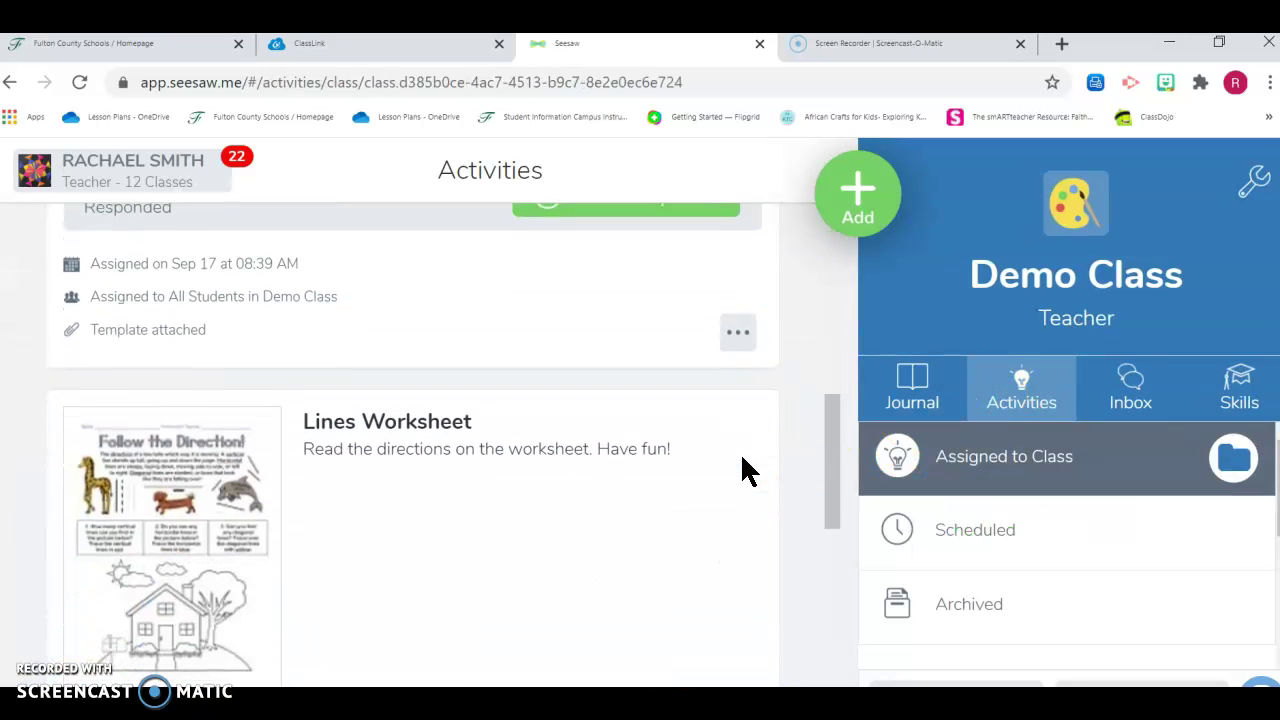
scroll(745, 470, "down", 4)
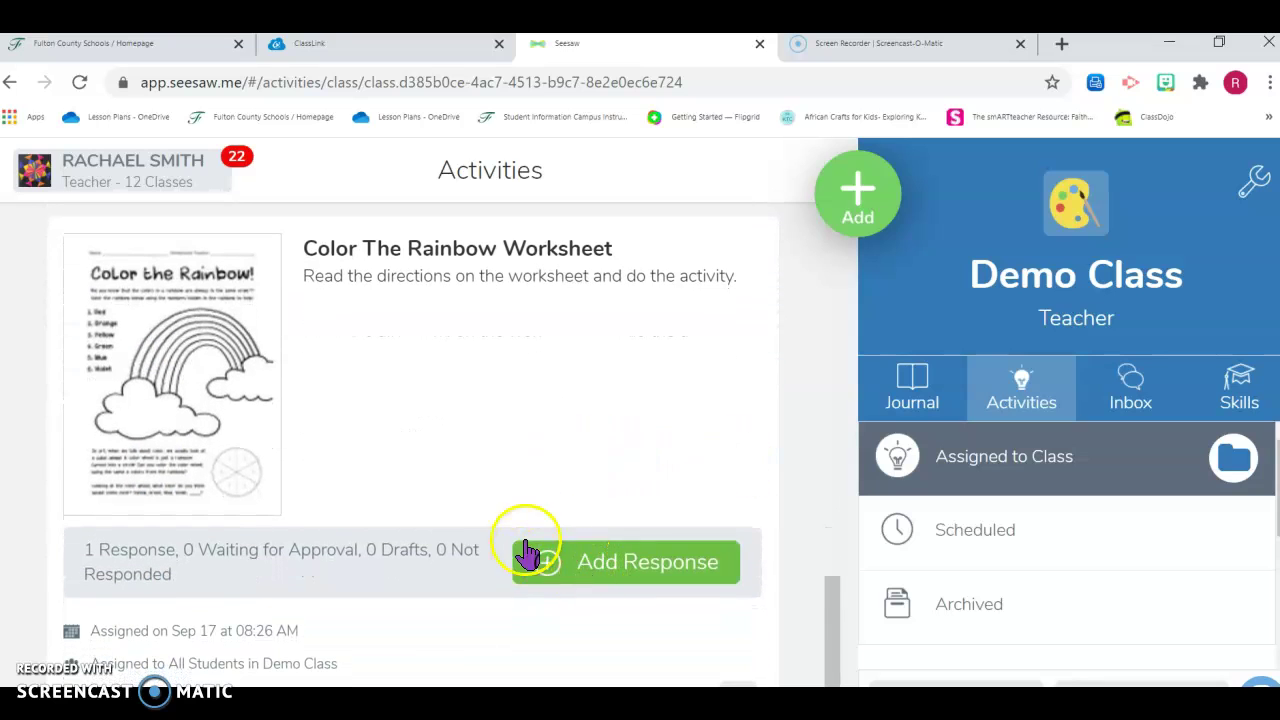
left_click(591, 560)
left_click(503, 302)
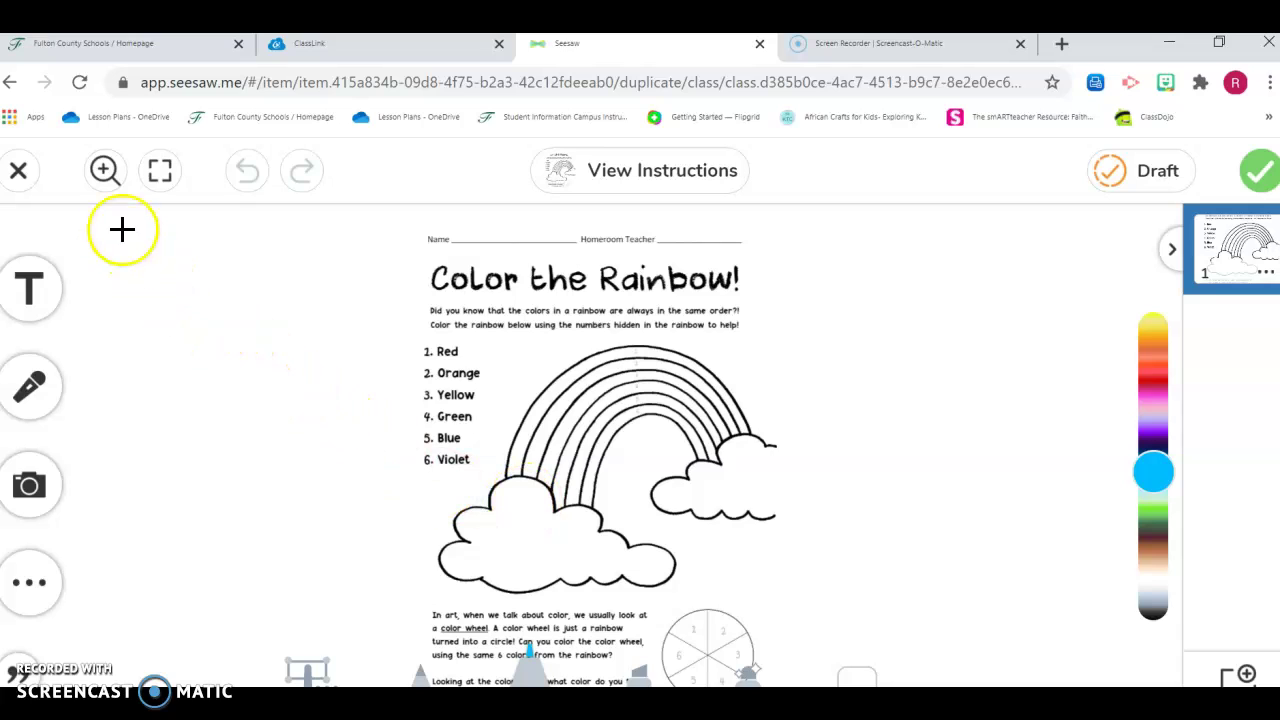
- Using a red pen in the second-smallest size, colour part of the left side of the rainbow's outermost band, number 1
left_click(104, 178)
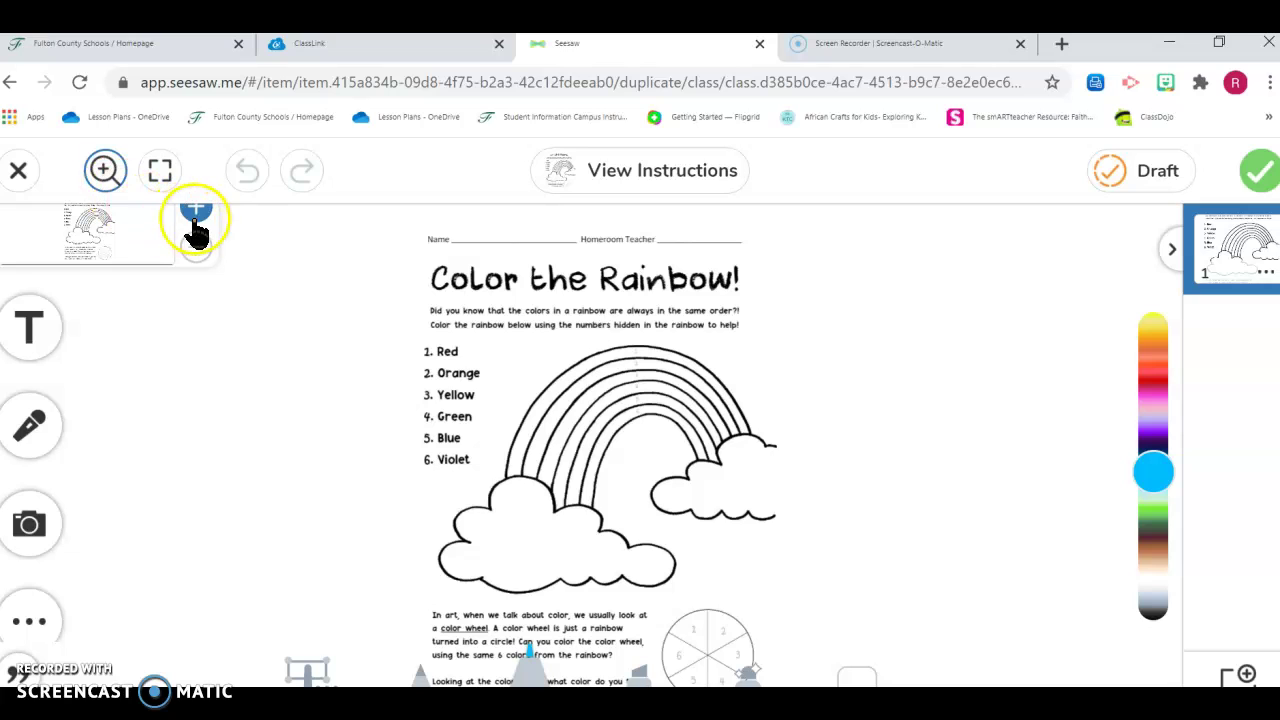
left_click(196, 212)
left_click(196, 213)
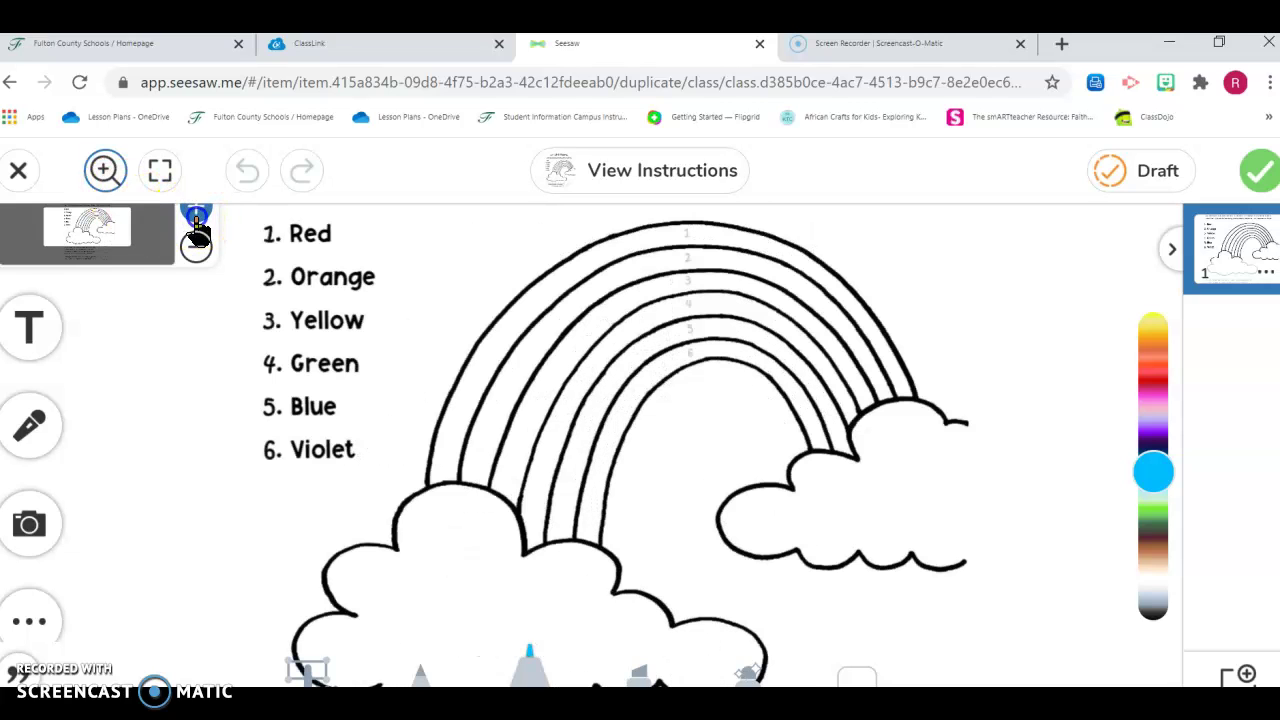
scroll(326, 371, "down", 1)
scroll(326, 371, "up", 2)
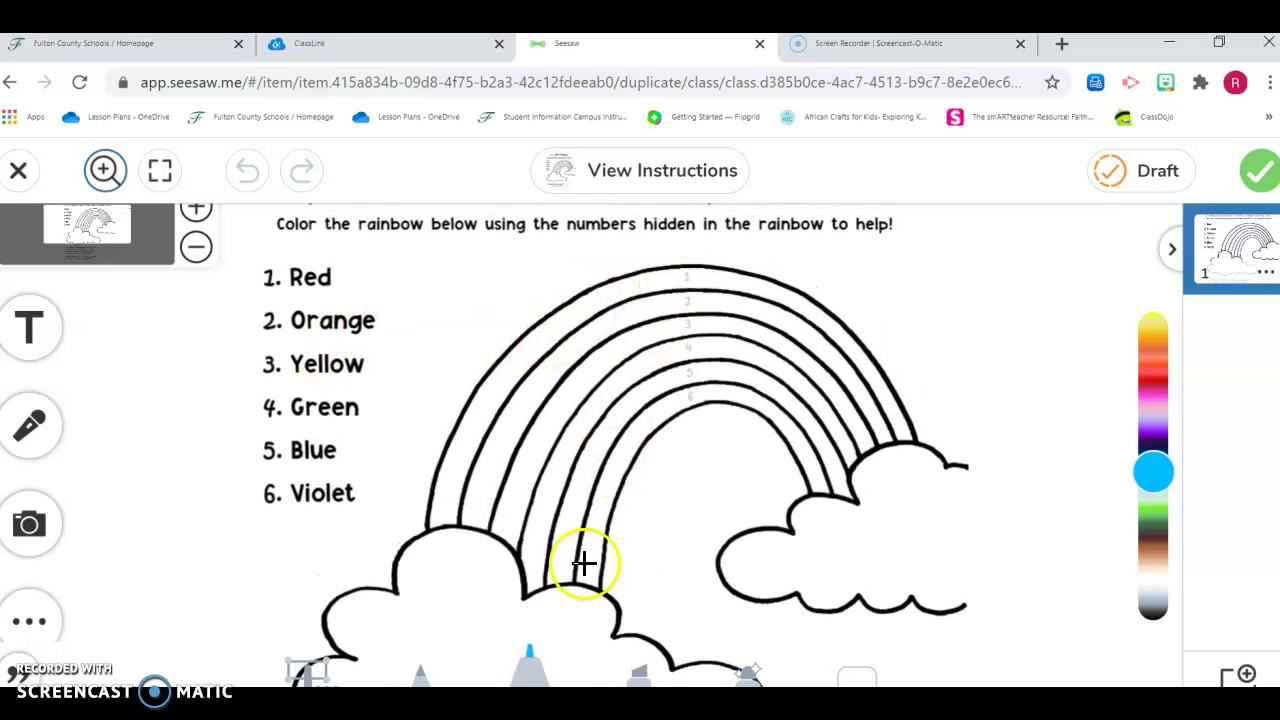
left_click(540, 682)
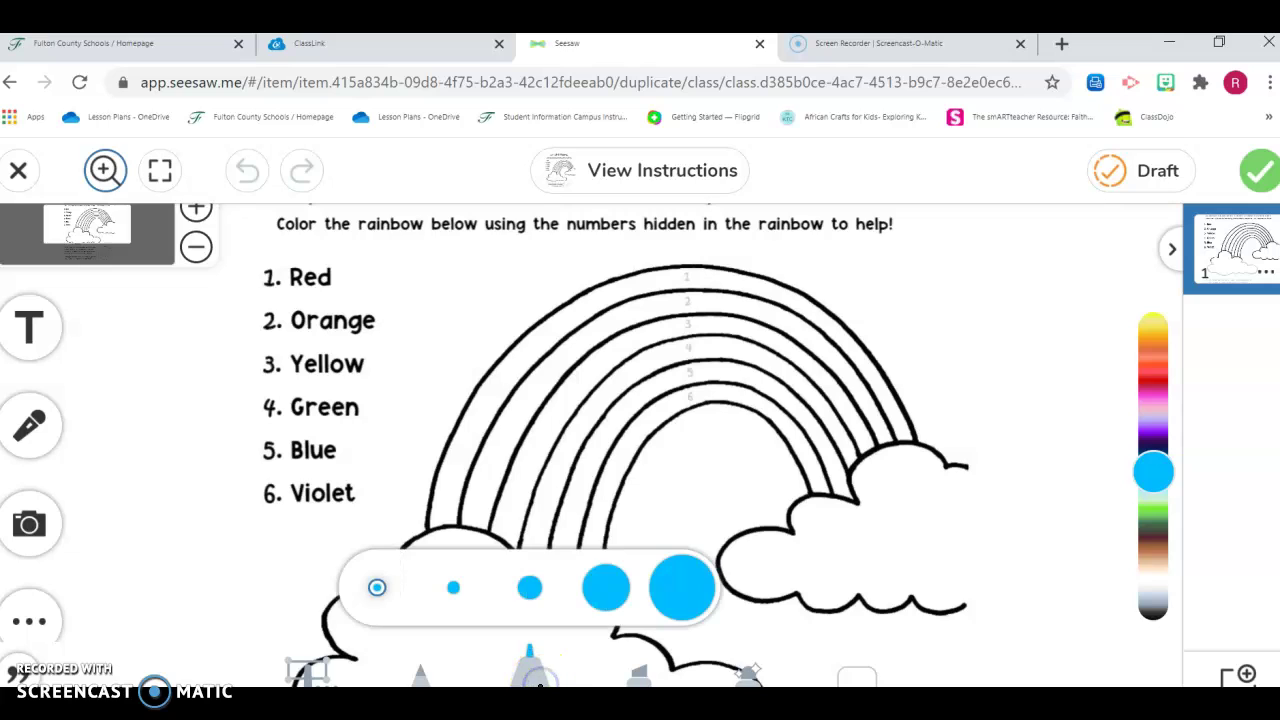
left_click(639, 660)
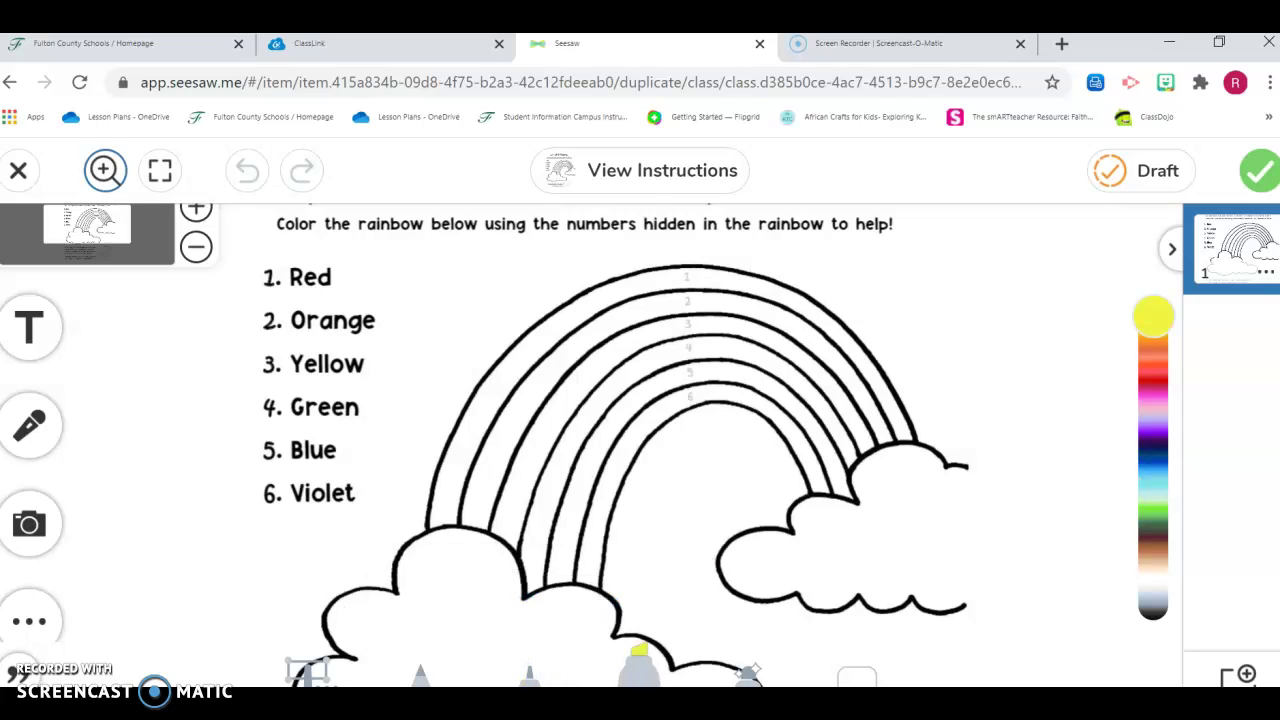
left_click(529, 665)
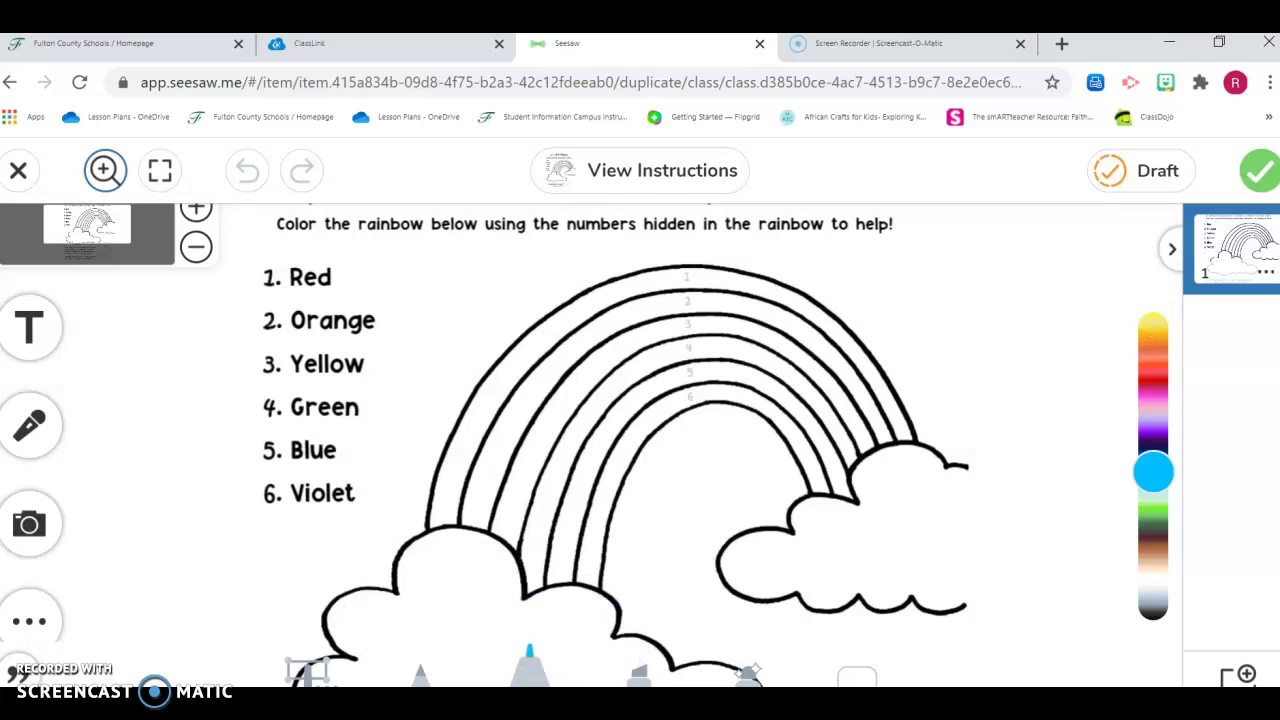
left_click(529, 662)
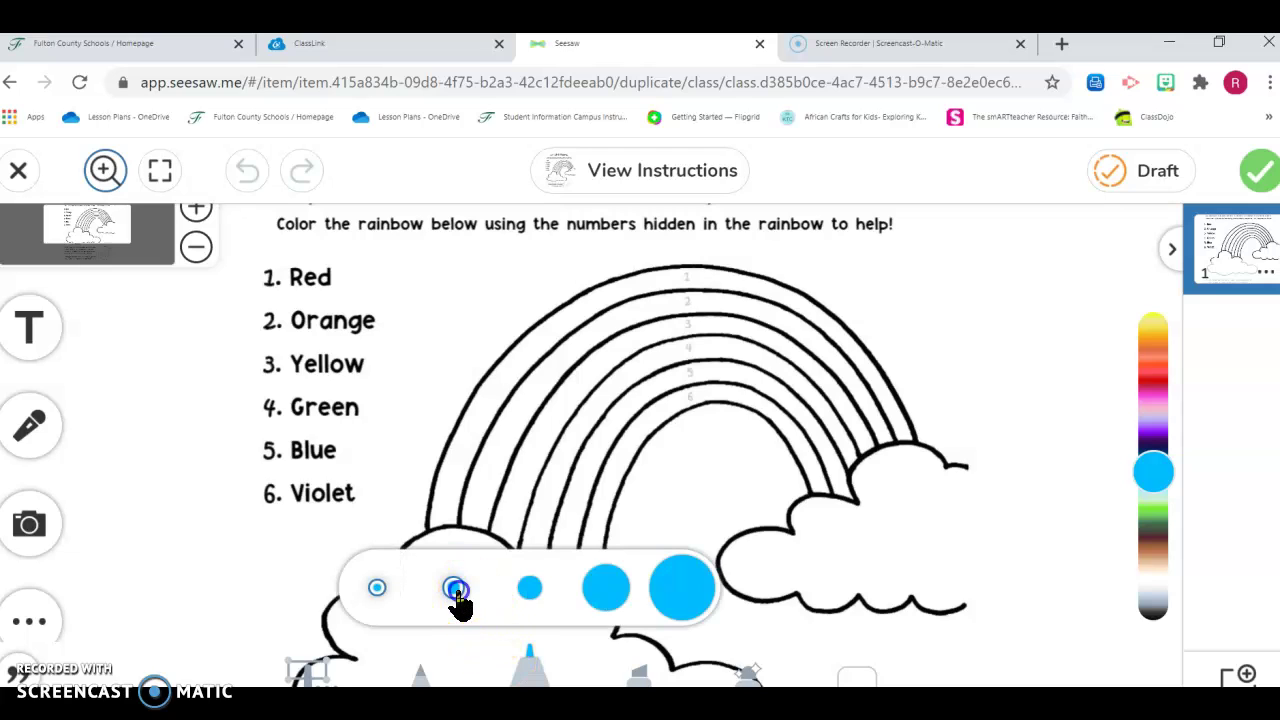
left_click(455, 588)
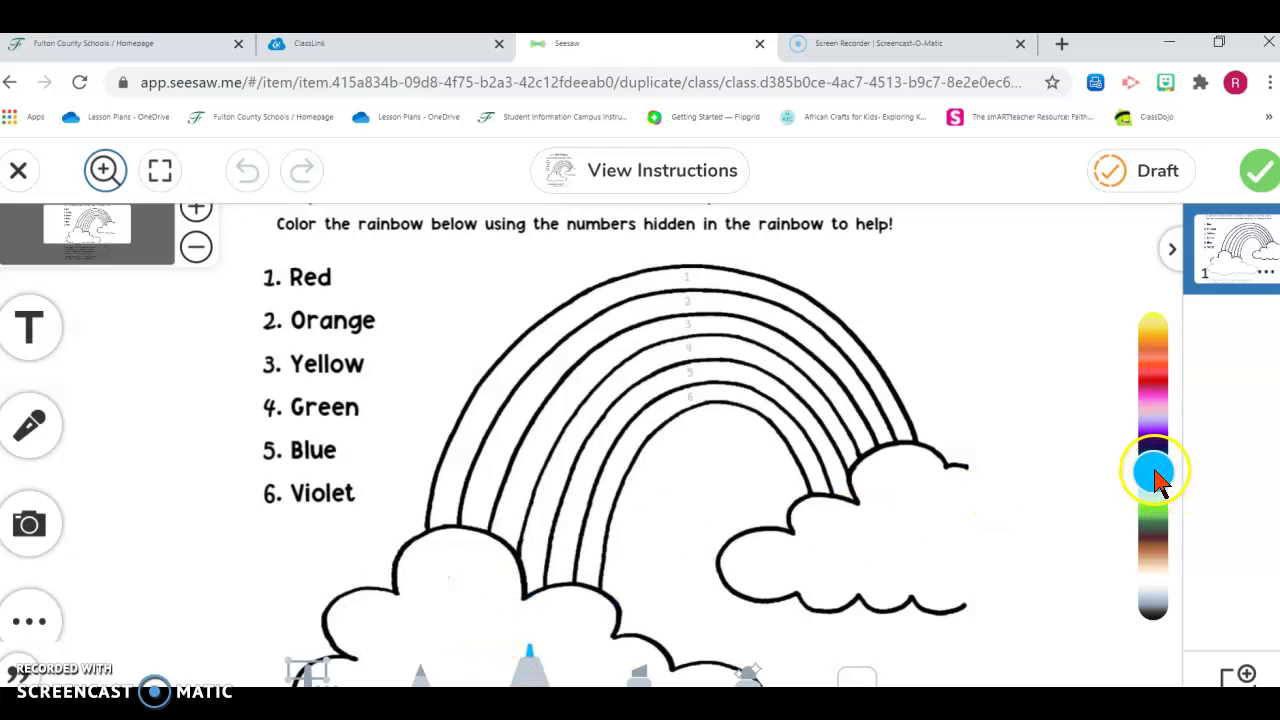
left_click_drag(1157, 478, 1155, 382)
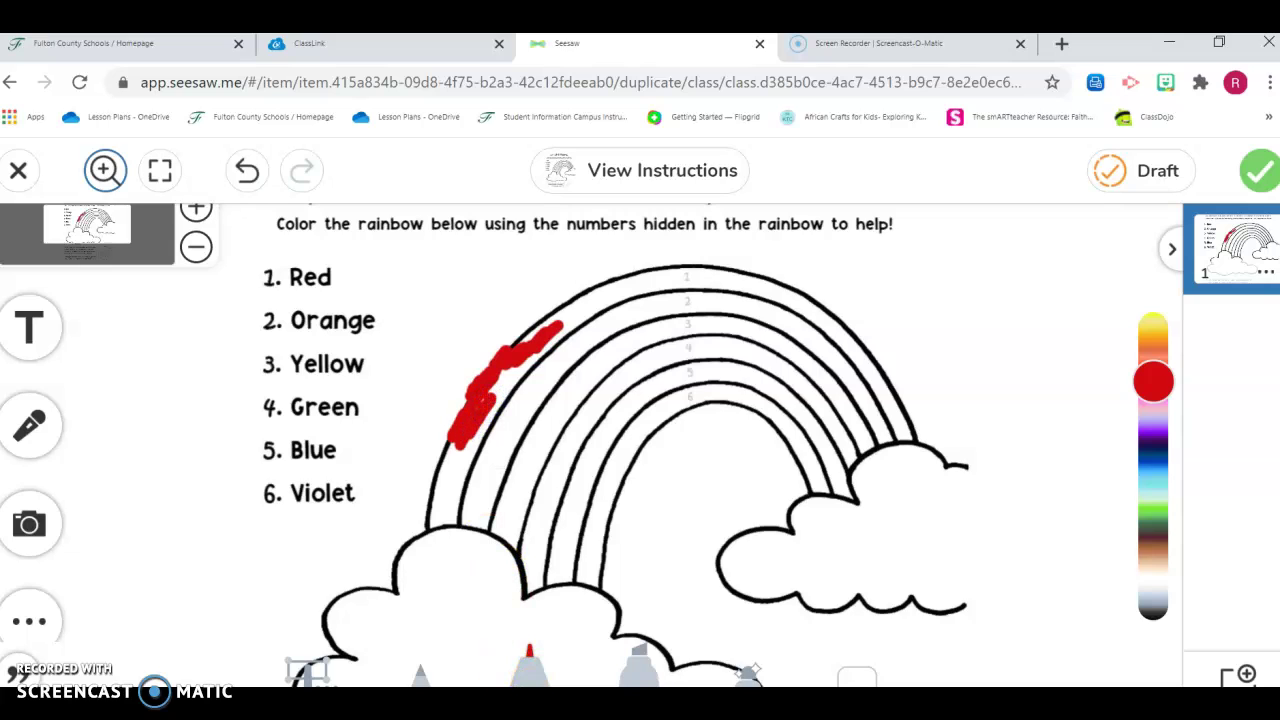
- Using the highlighter in red at the second-smallest size, colour the left side of the rainbow's outermost band, number 1, down to the cloud
left_click(1153, 318)
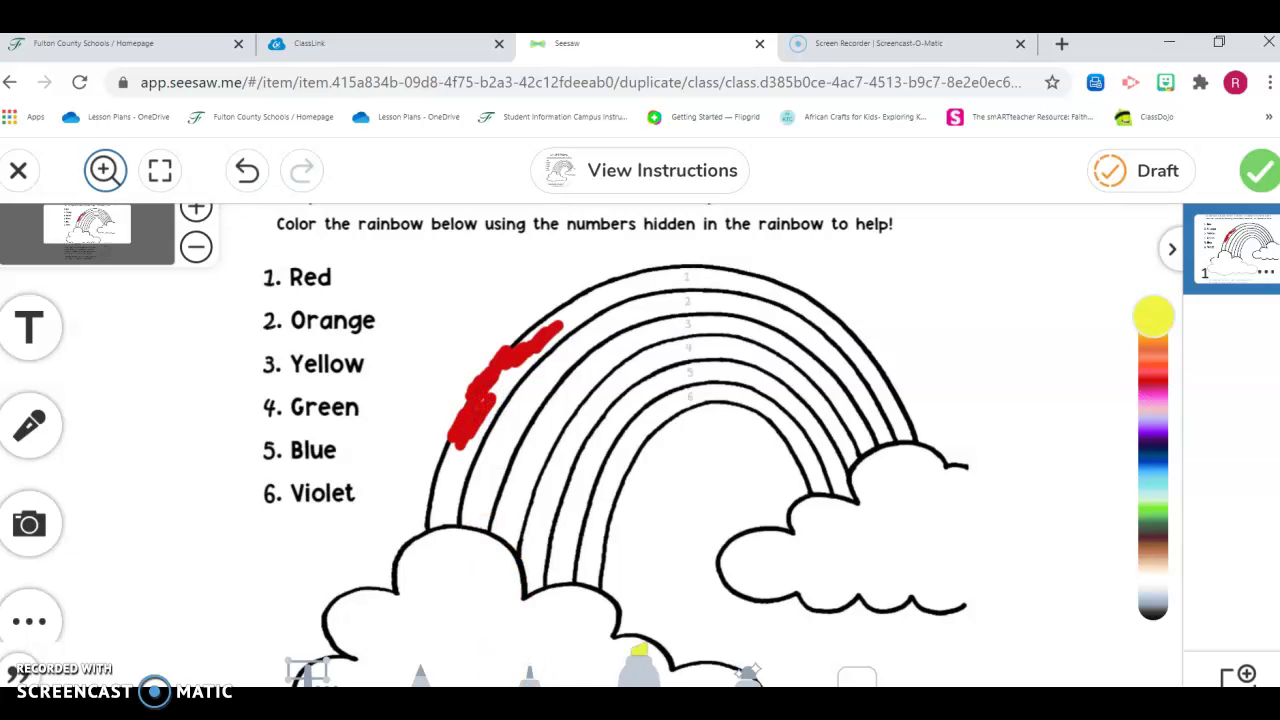
left_click(640, 655)
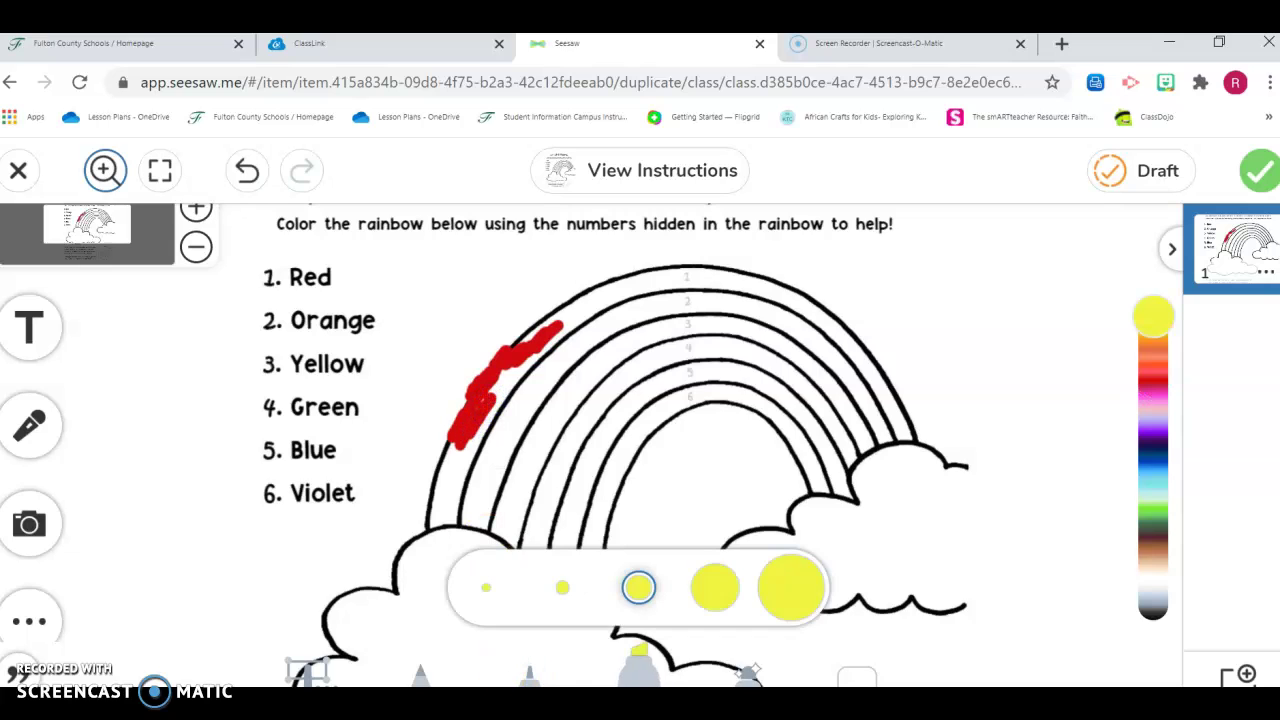
left_click(563, 590)
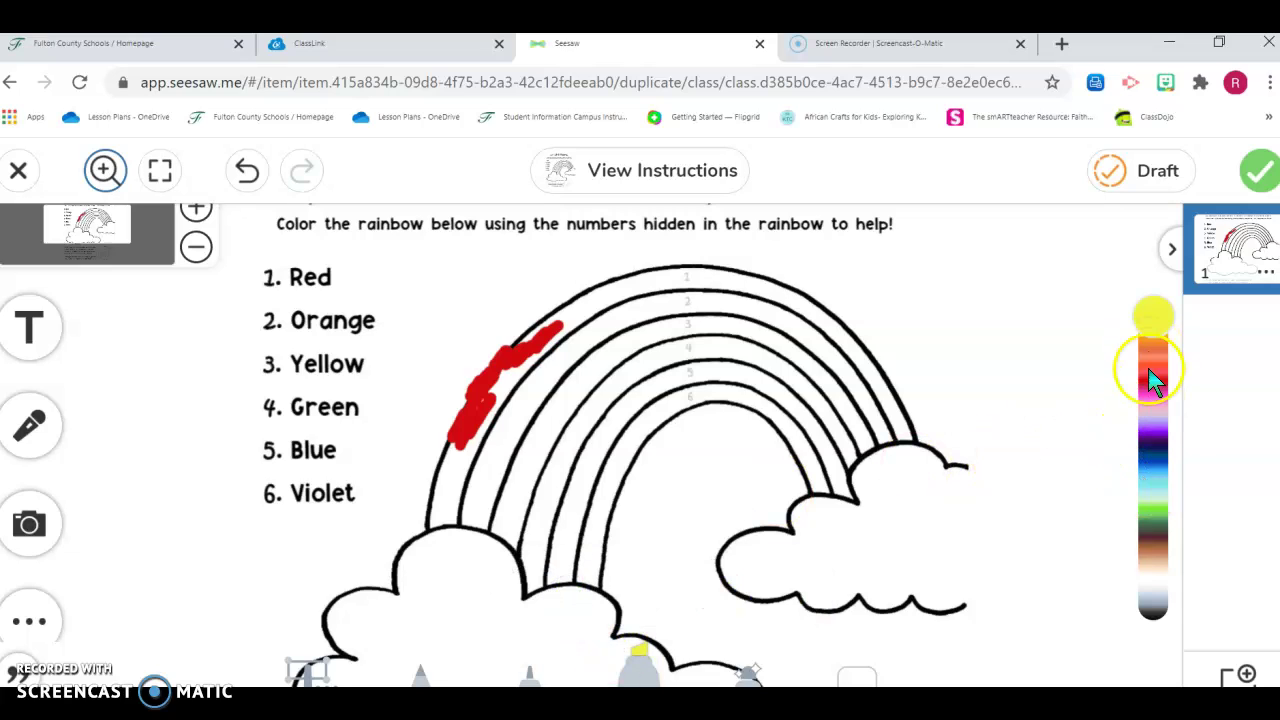
mouse_move(1152, 322)
left_mouse_down()
mouse_move(1158, 390)
mouse_move(1155, 379)
left_mouse_up()
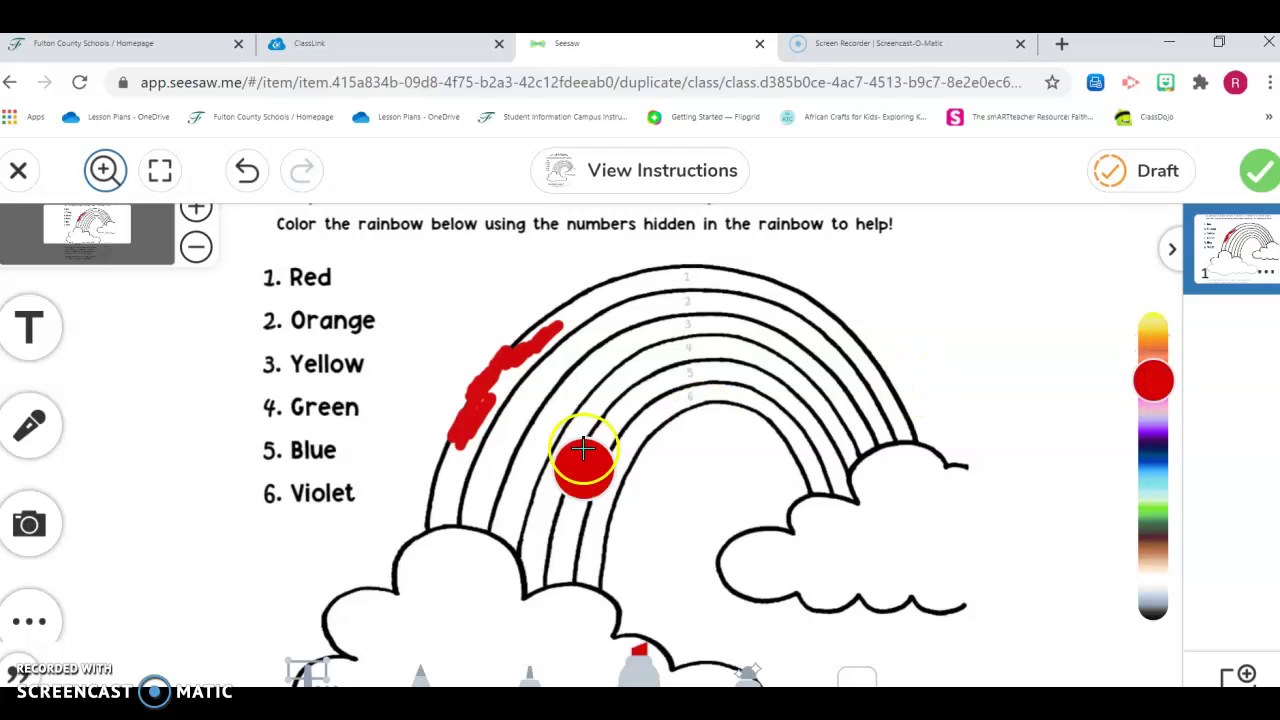
left_click_drag(522, 377, 493, 403)
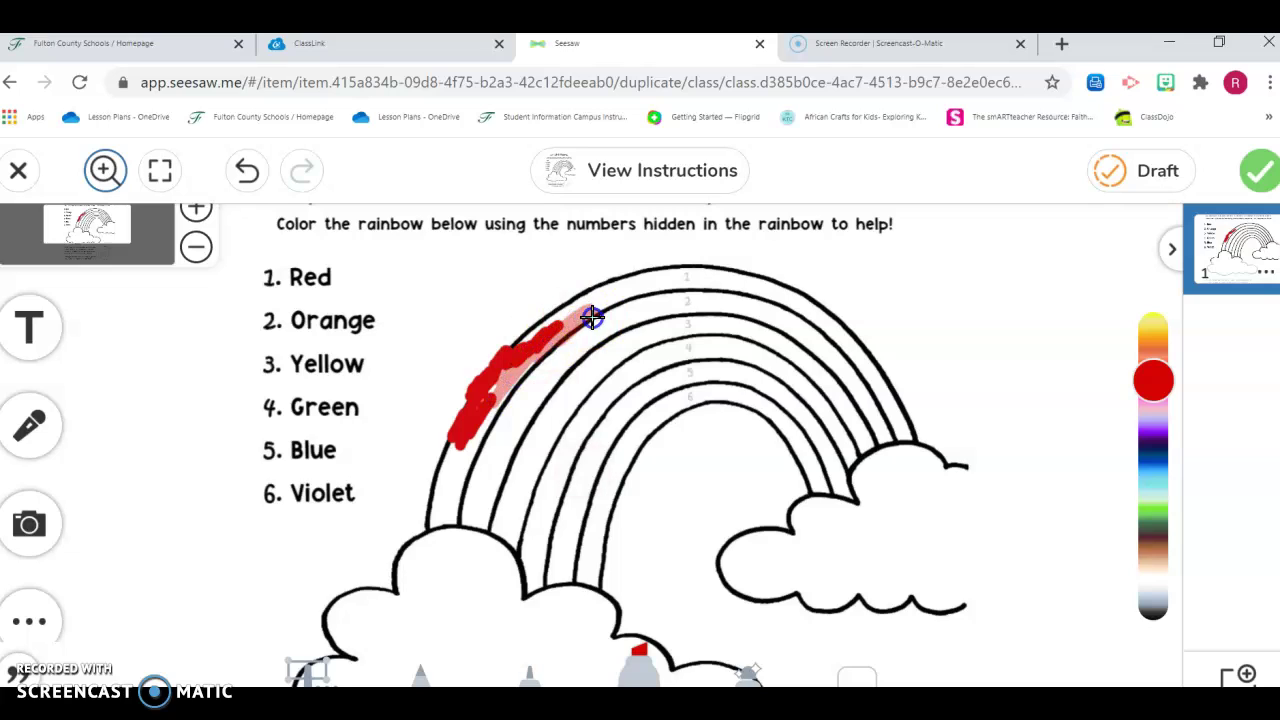
mouse_move(579, 326)
left_mouse_down()
mouse_move(575, 302)
mouse_move(594, 307)
left_mouse_up()
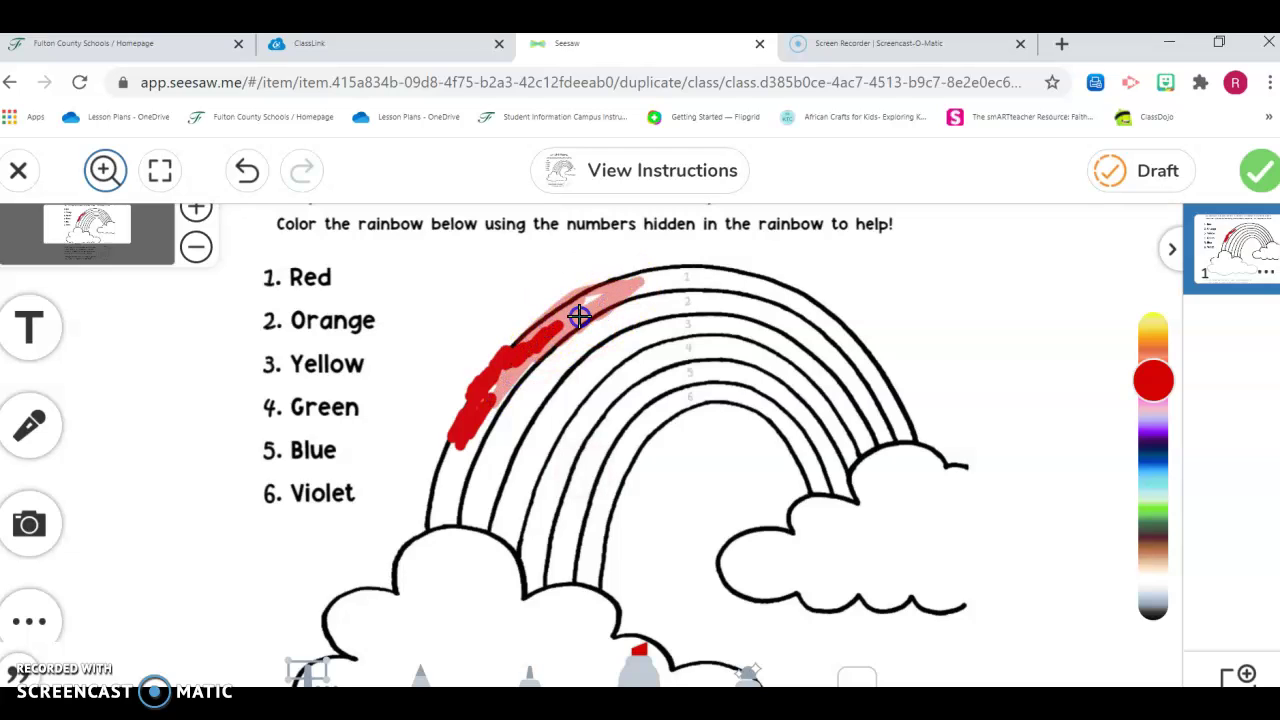
left_click_drag(517, 362, 462, 456)
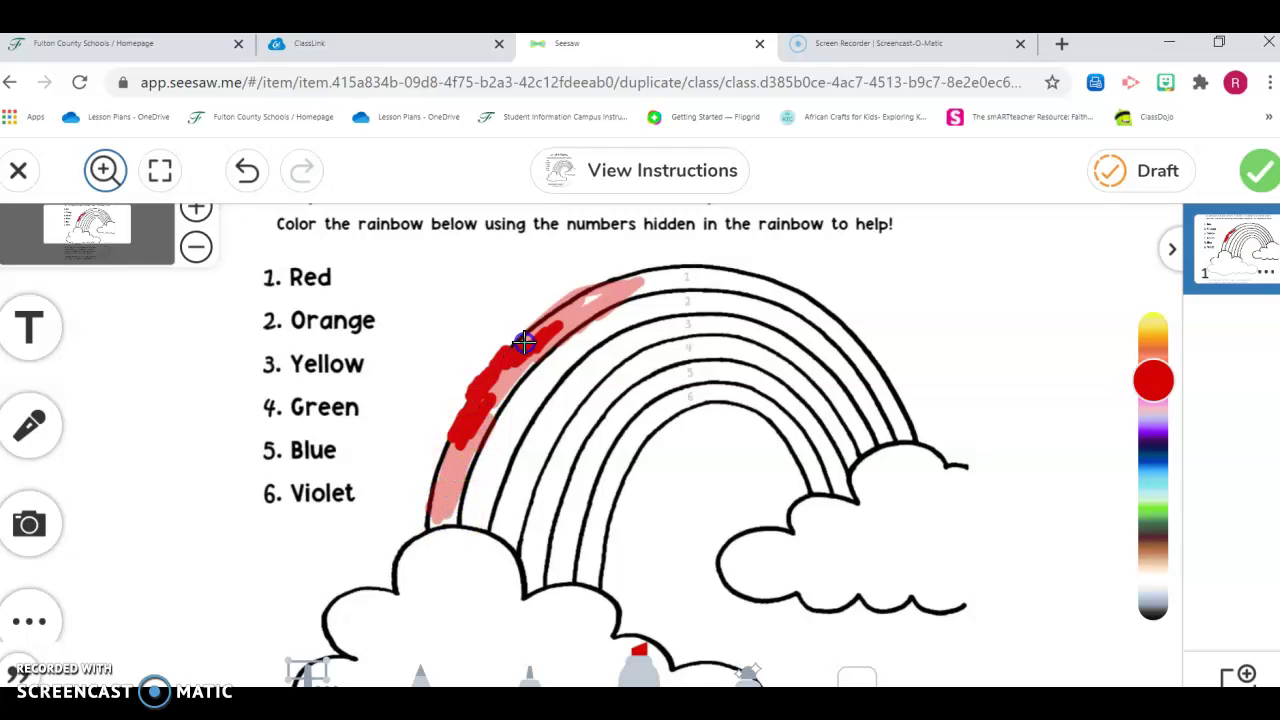
- Using the pencil in red at the second-largest size, colour the crest of the rainbow's outermost band over the number 1
left_click(425, 668)
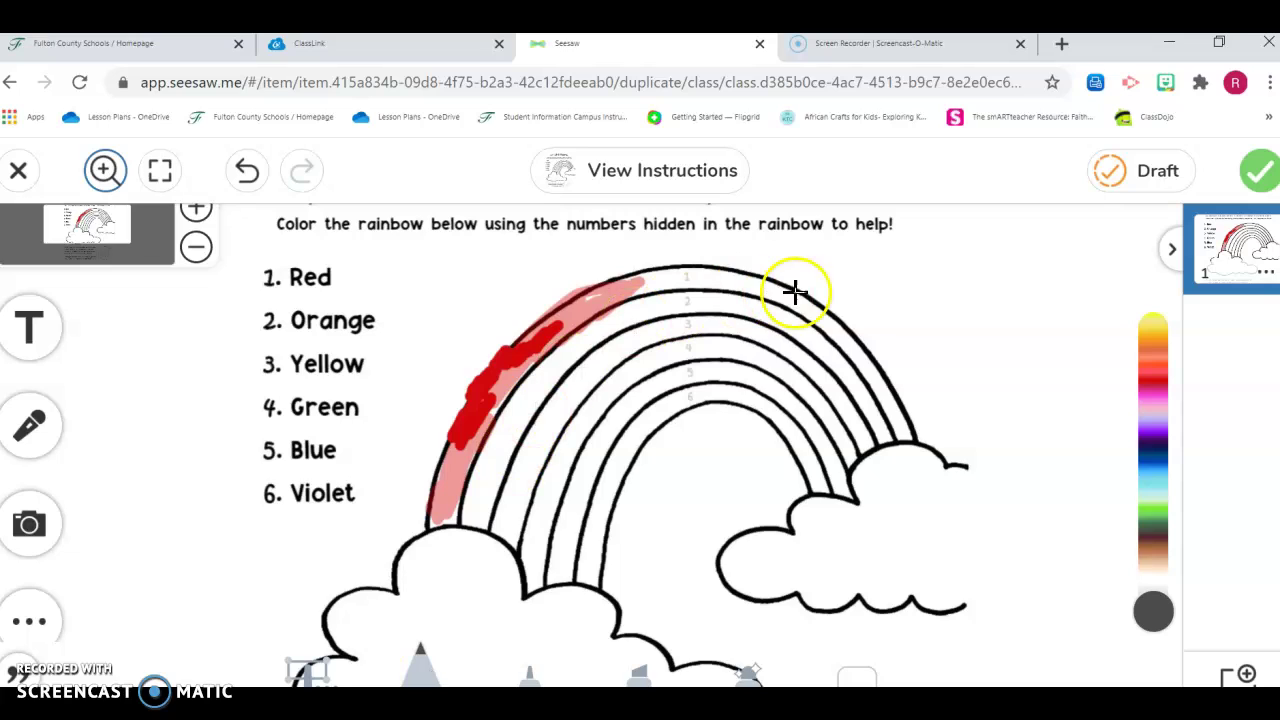
left_click(420, 668)
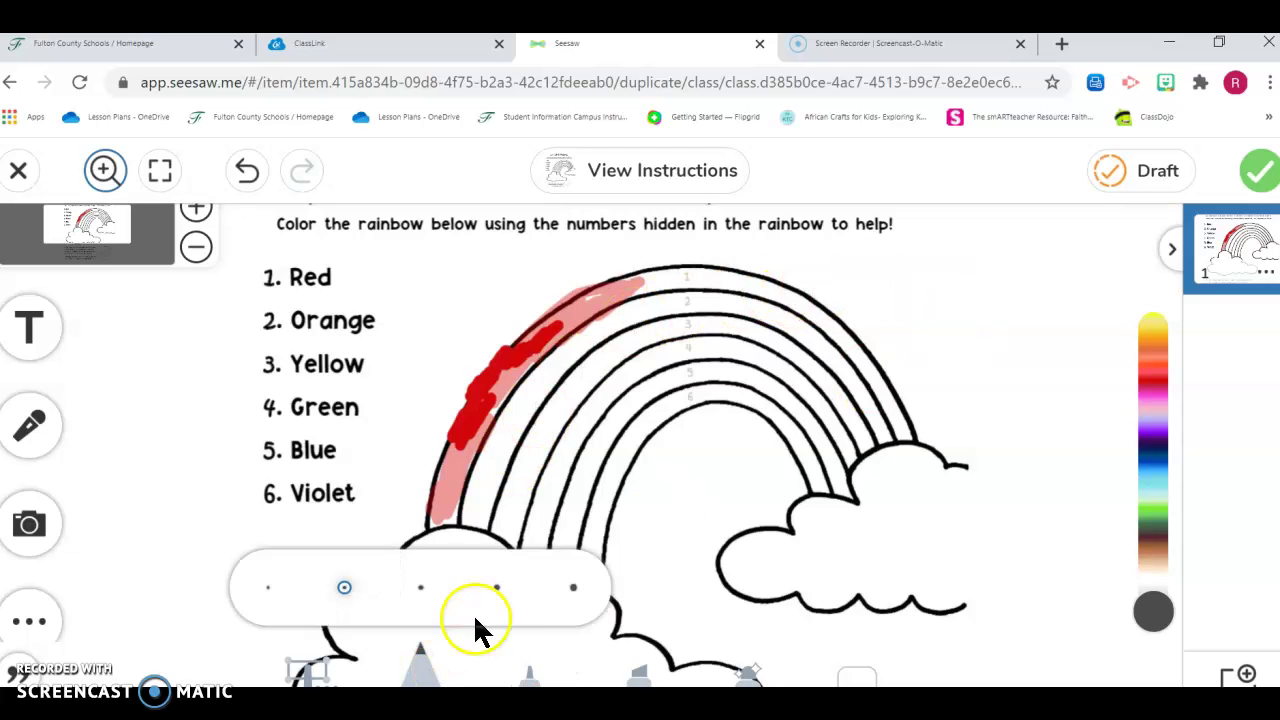
left_click(497, 587)
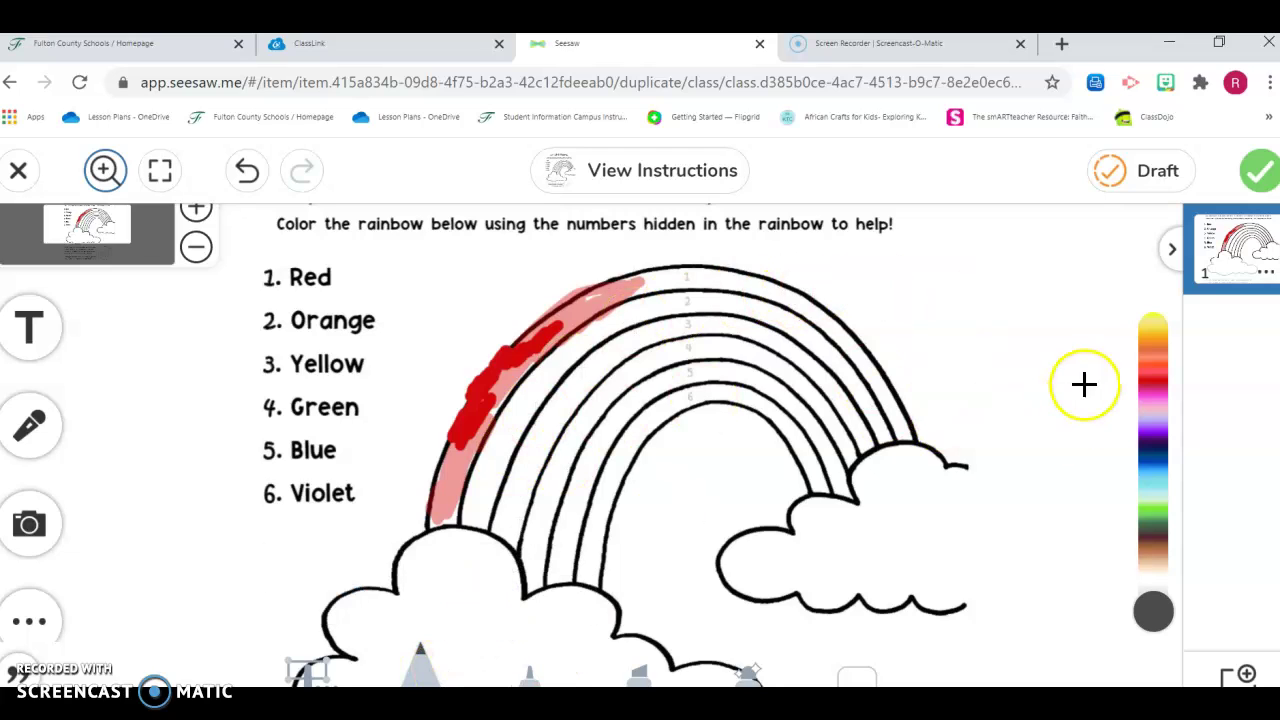
left_click(1153, 611)
left_click_drag(1153, 611, 1152, 382)
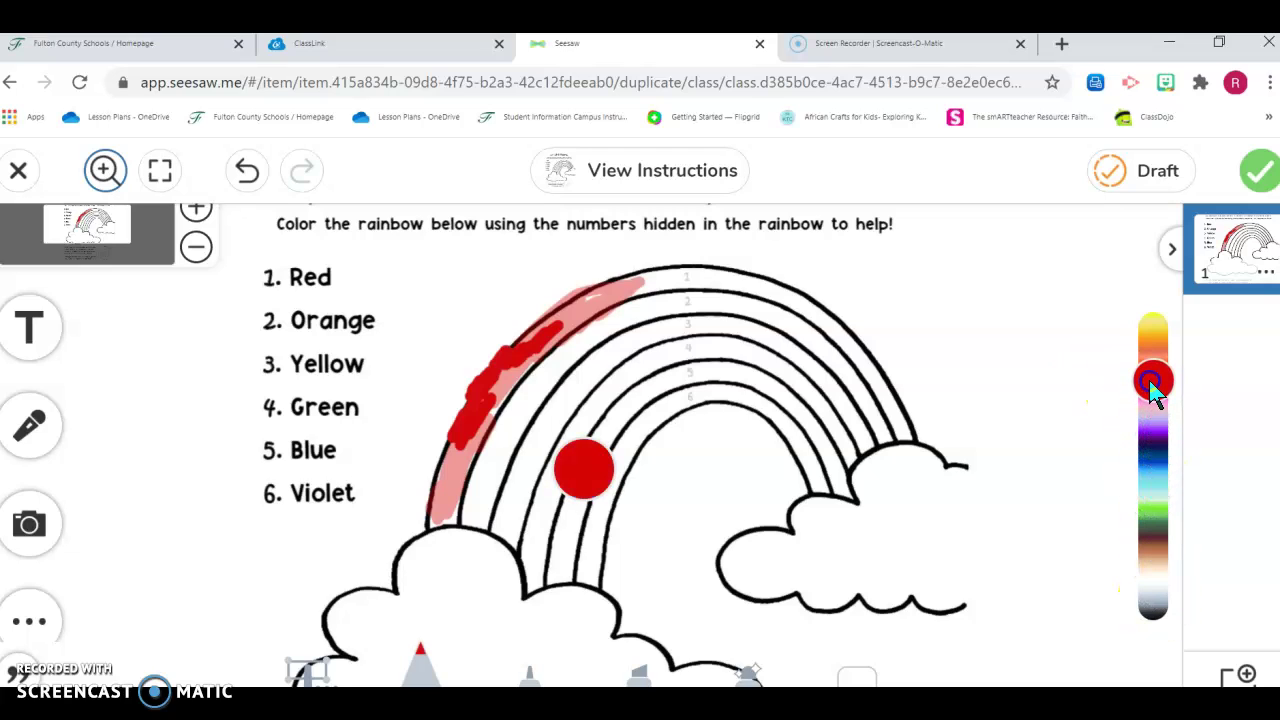
left_click_drag(706, 286, 630, 286)
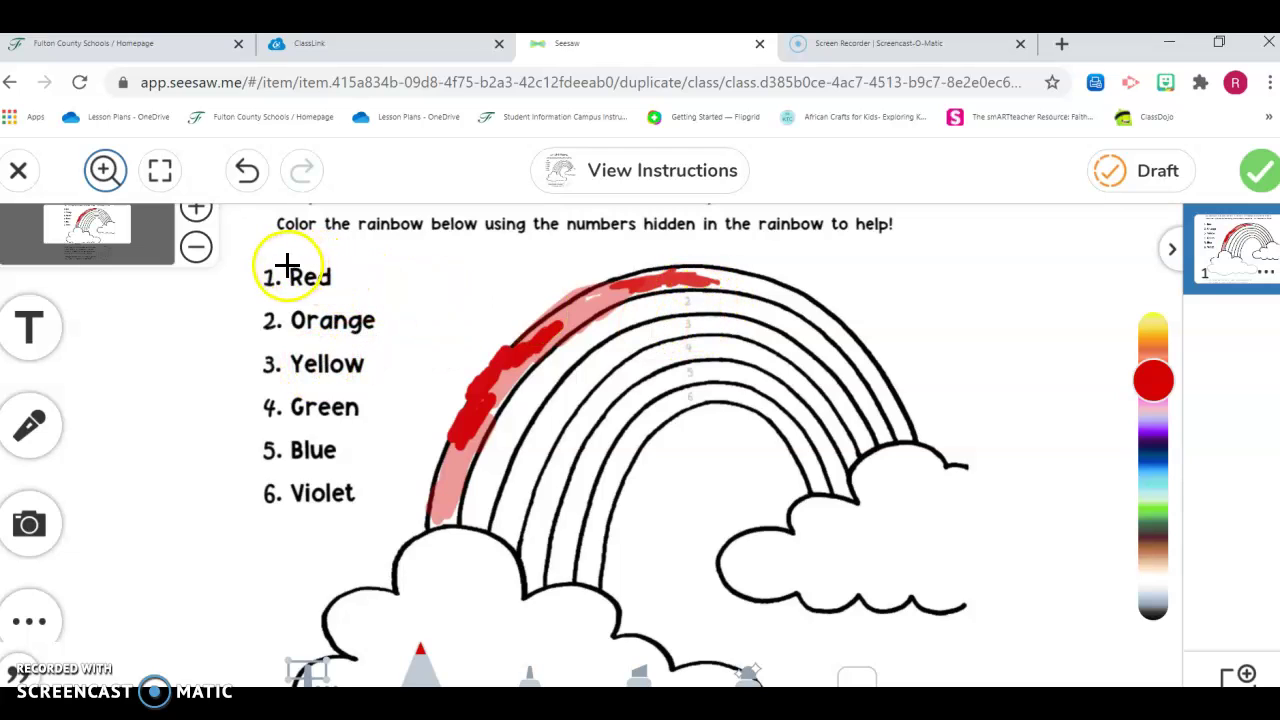
- Circle and strike through "1. Red" in the colour list with the red pencil, and undo both marks
left_click_drag(328, 265, 260, 280)
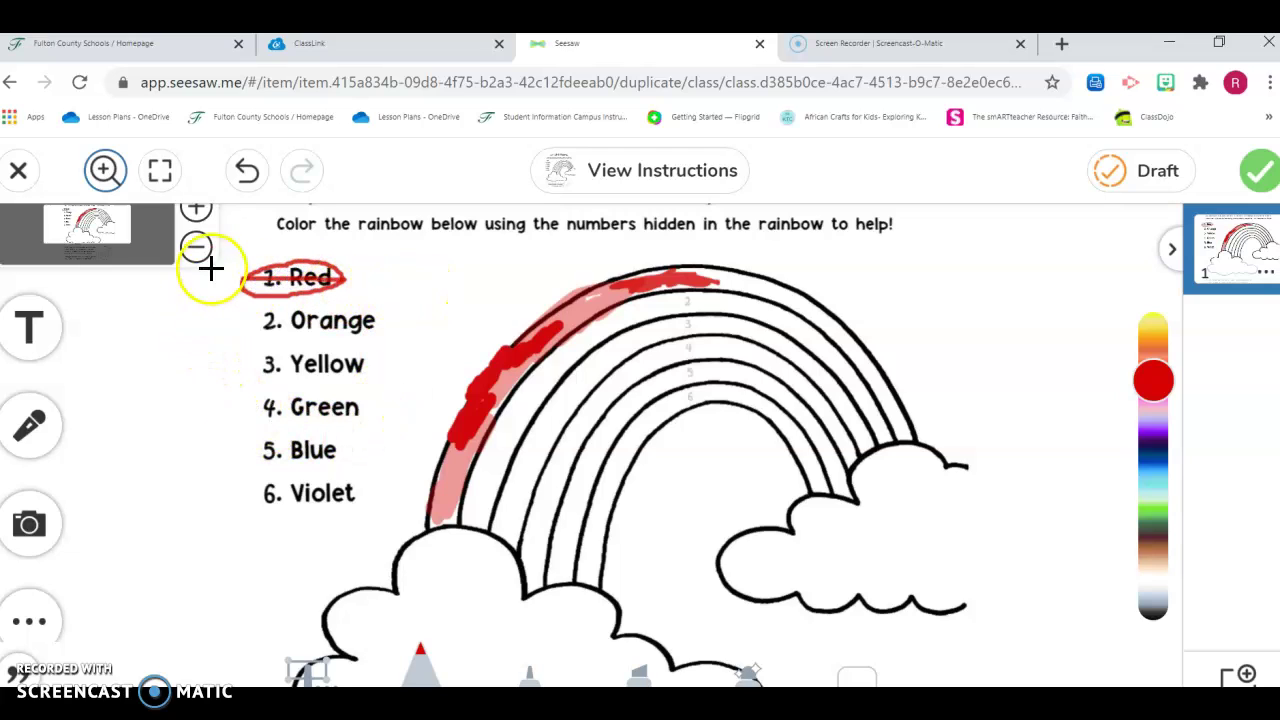
left_click(247, 190)
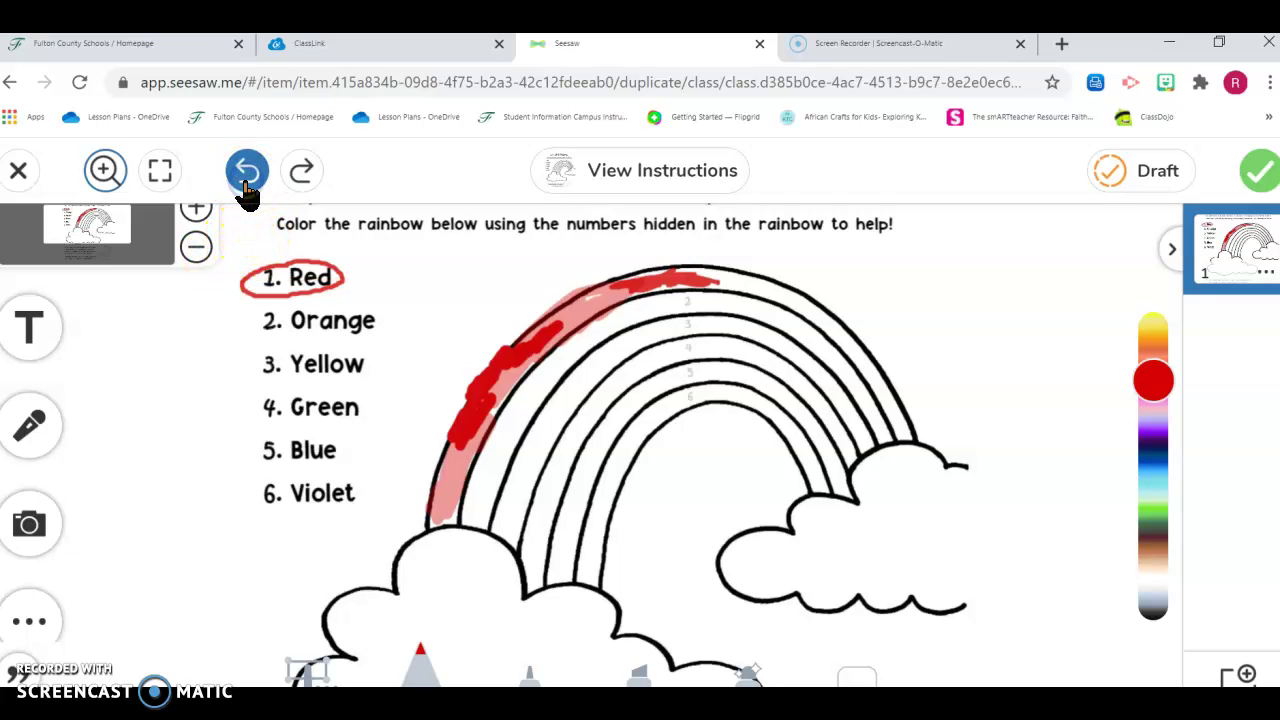
left_click(247, 190)
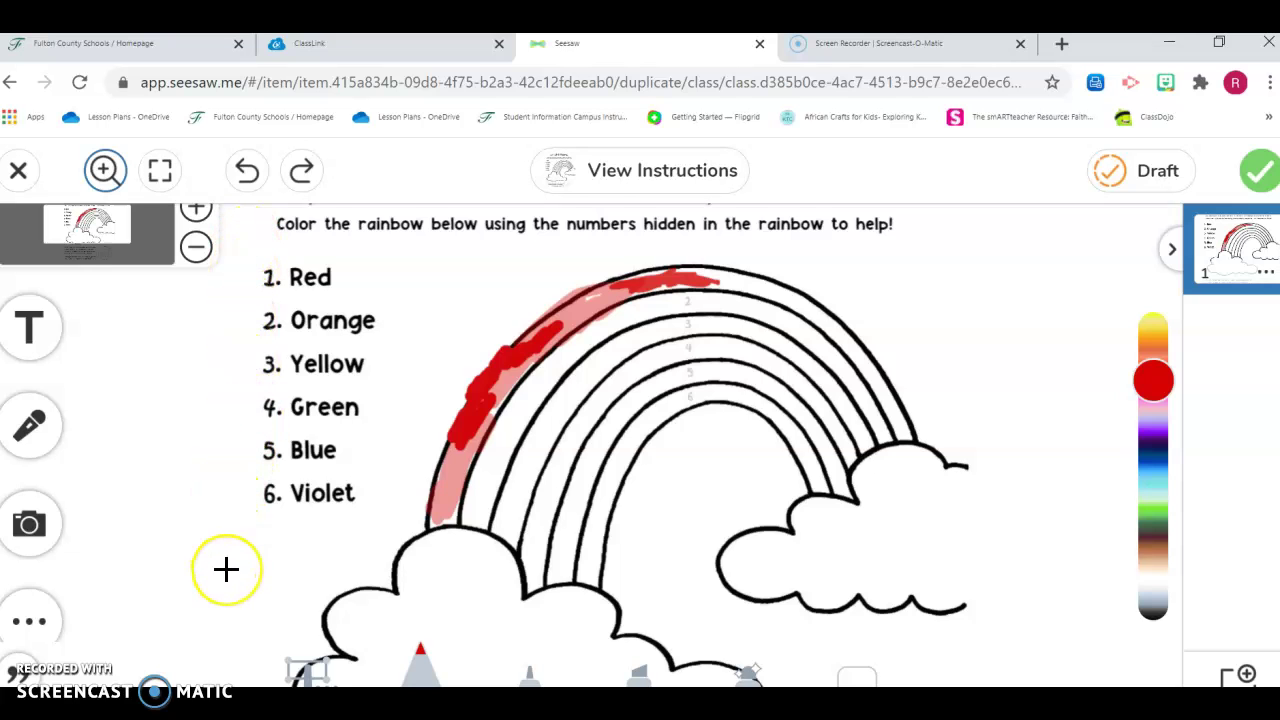
- Set the page background to the yellow-to-teal gradient and show the whole worksheet
scroll(226, 566, "up", 1)
scroll(226, 568, "down", 2)
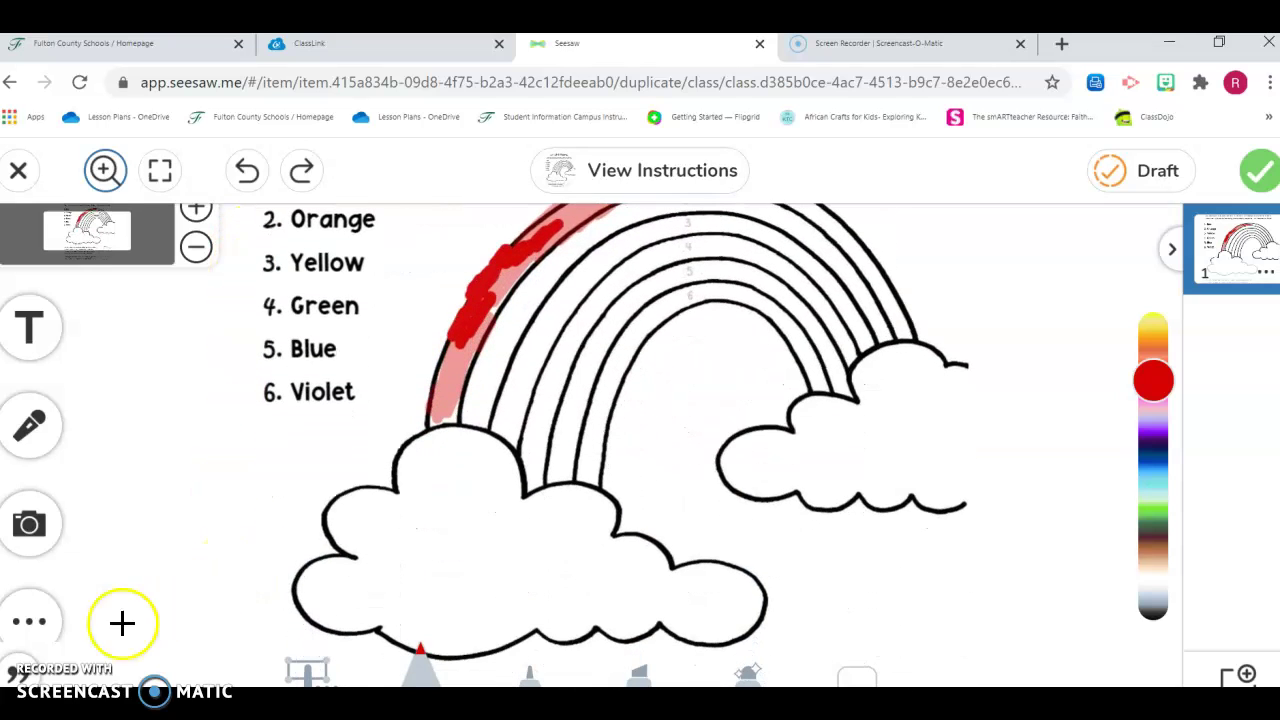
left_click(37, 628)
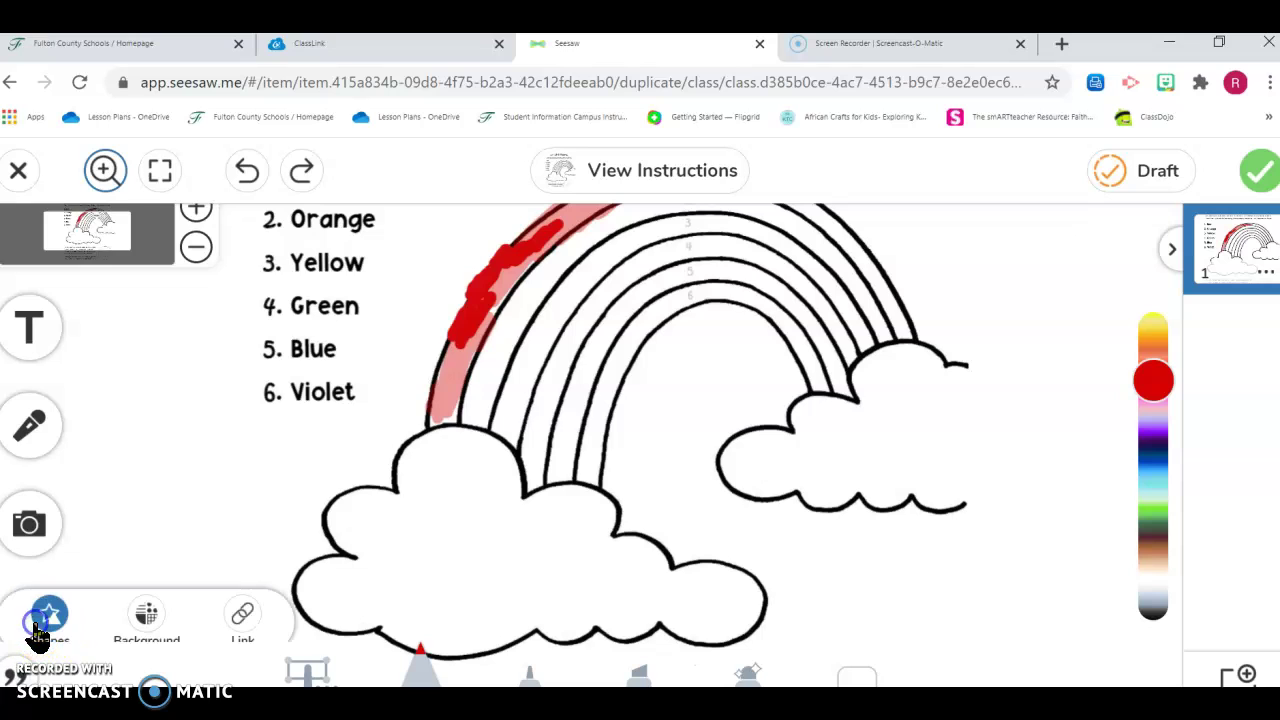
left_click(145, 625)
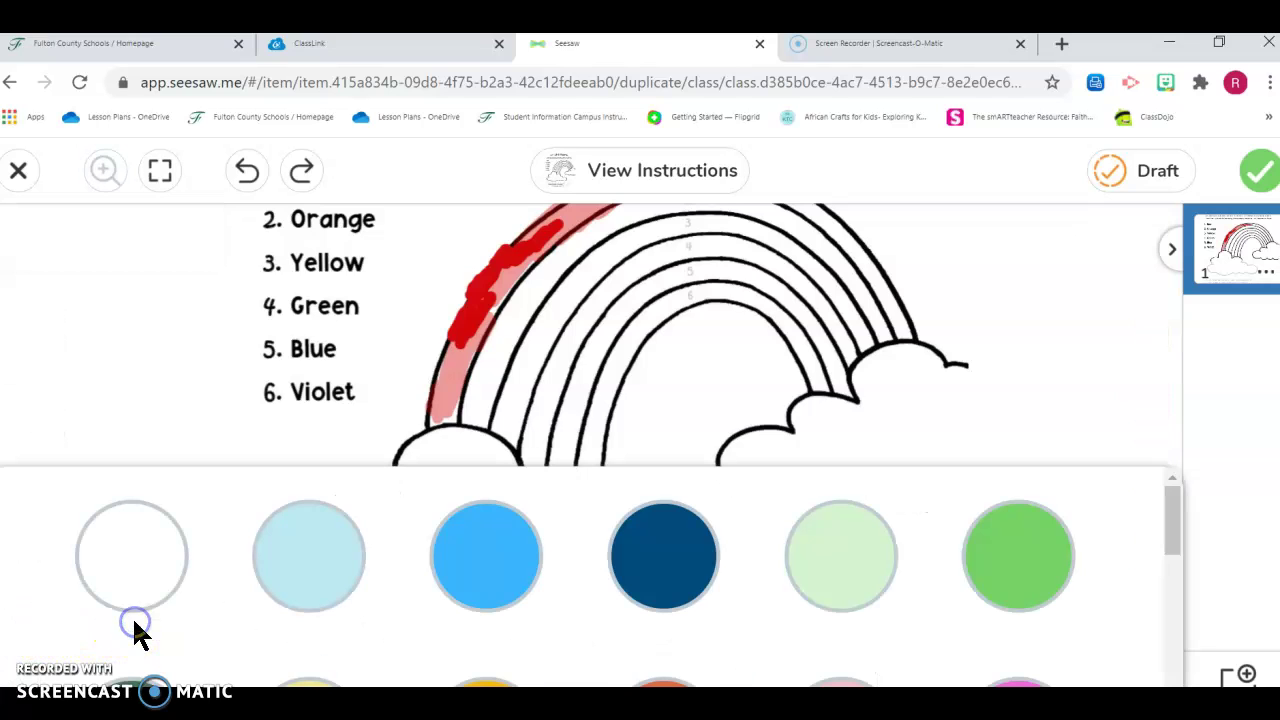
scroll(304, 628, "down", 5)
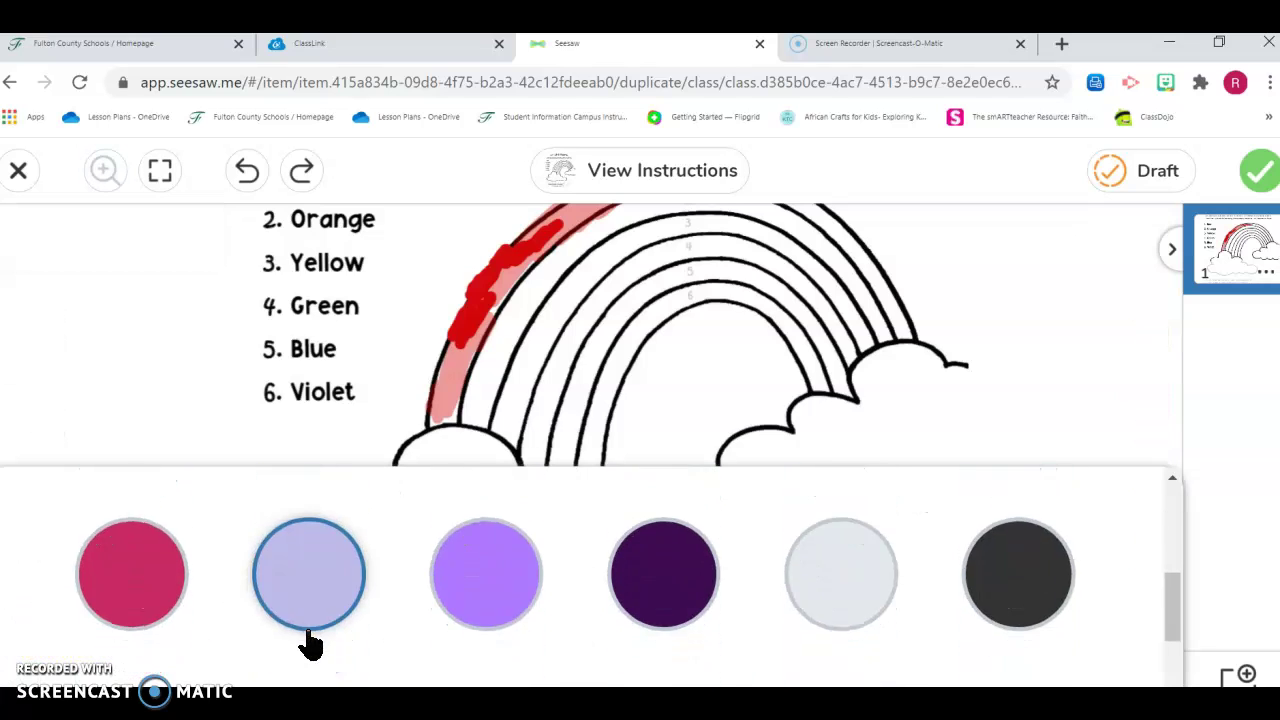
scroll(308, 629, "down", 1)
left_click(483, 535)
left_click(127, 396)
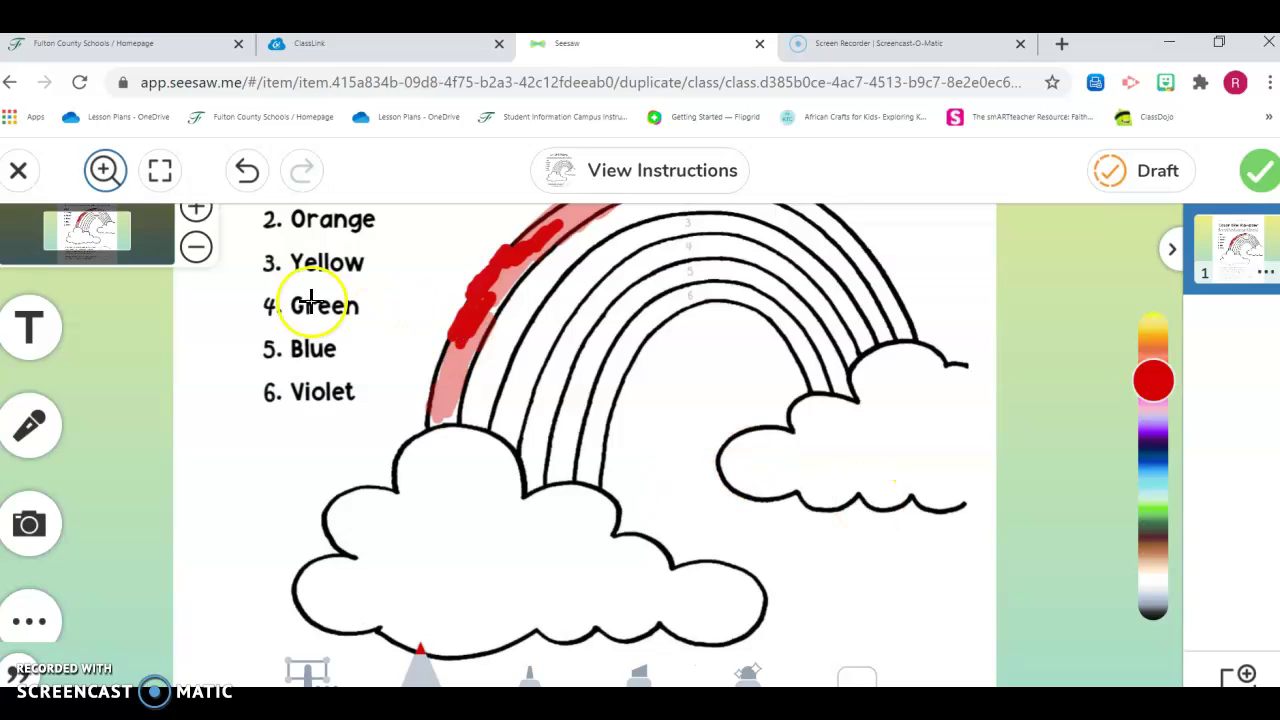
left_click(206, 262)
left_click(204, 262)
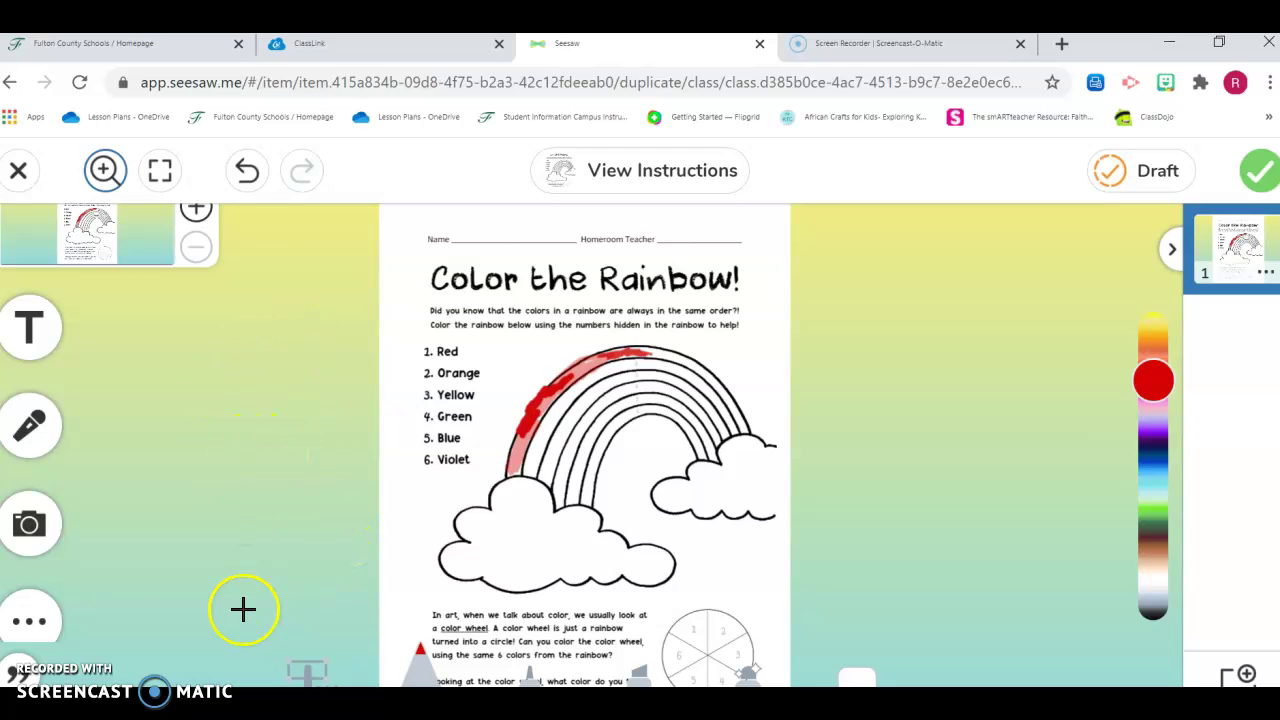
- Add the yellow star shape to the page
left_click(29, 620)
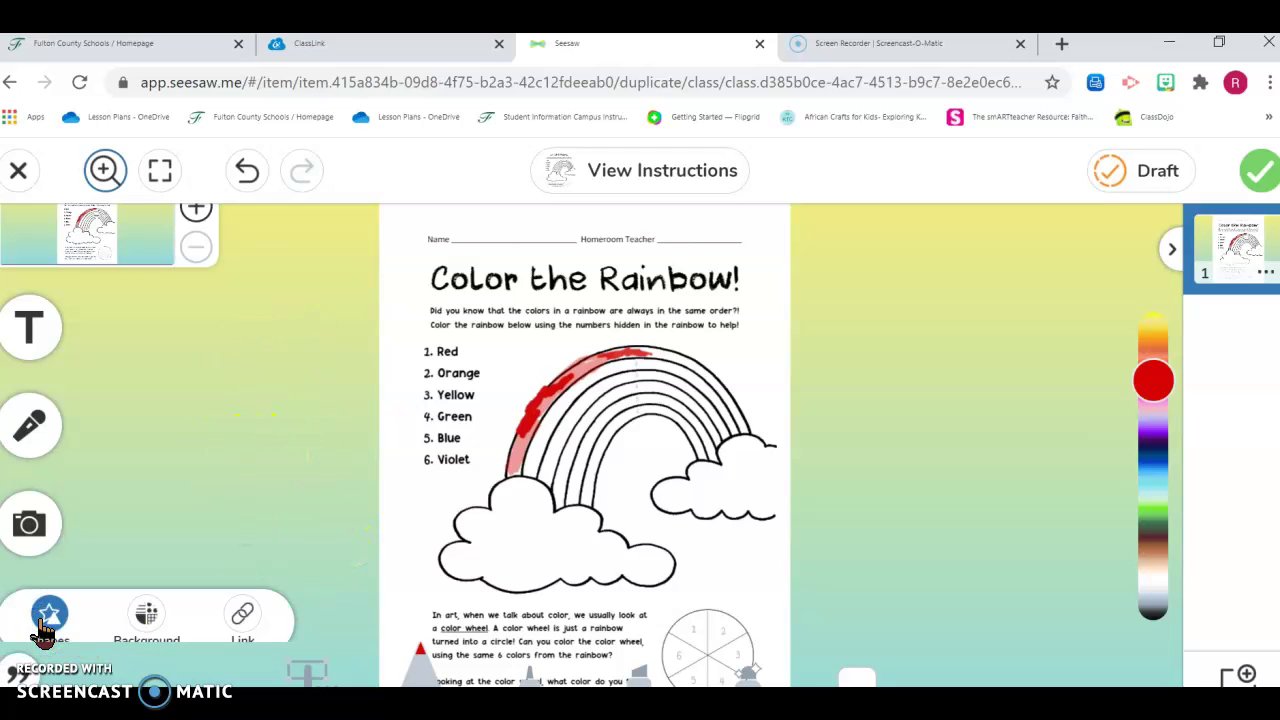
left_click(45, 620)
left_click(460, 590)
left_click(1030, 595)
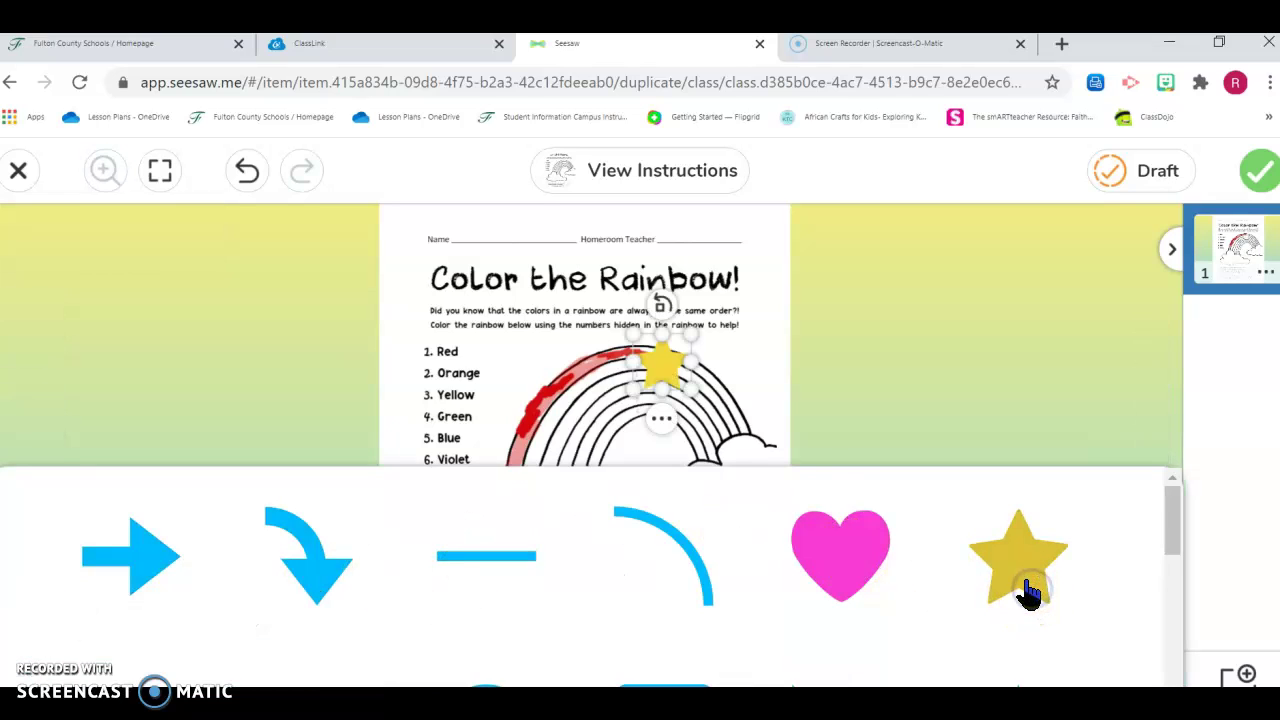
left_click(748, 452)
left_click(912, 398)
- Move the star onto the background to the lower right of the worksheet and enlarge it to about twice its size
left_click(690, 368)
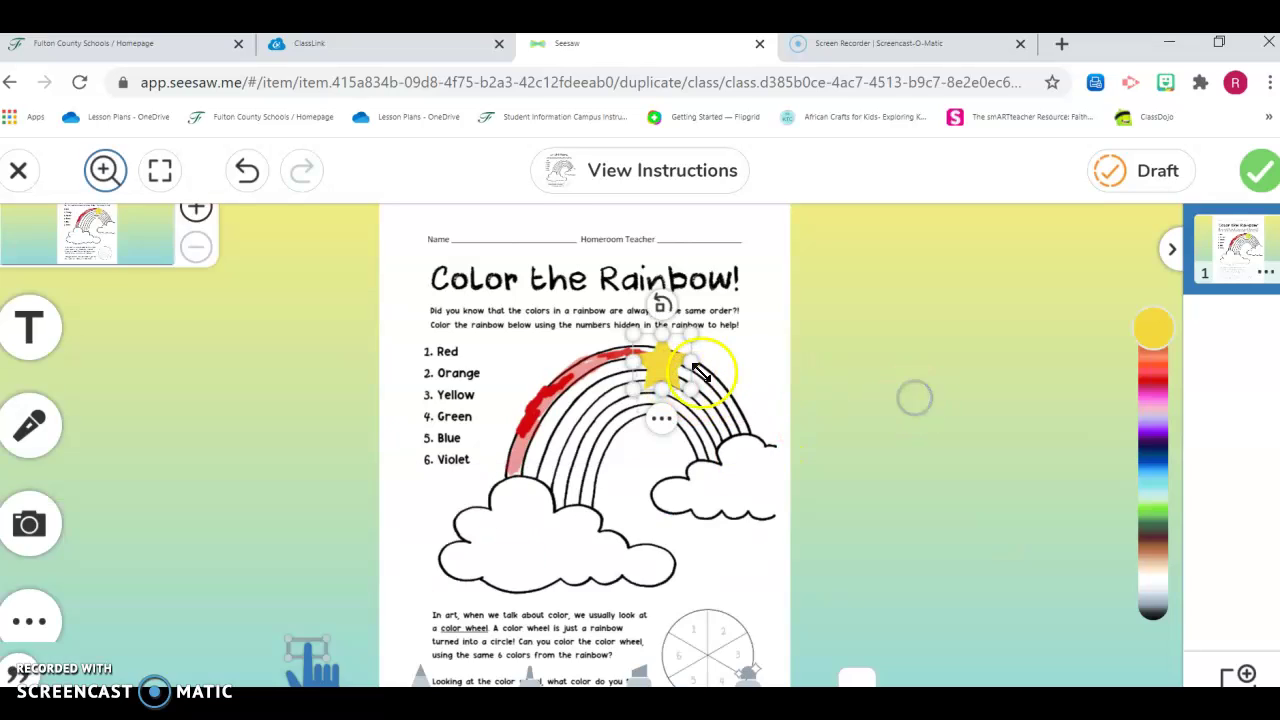
left_click(666, 368)
left_click_drag(666, 368, 947, 538)
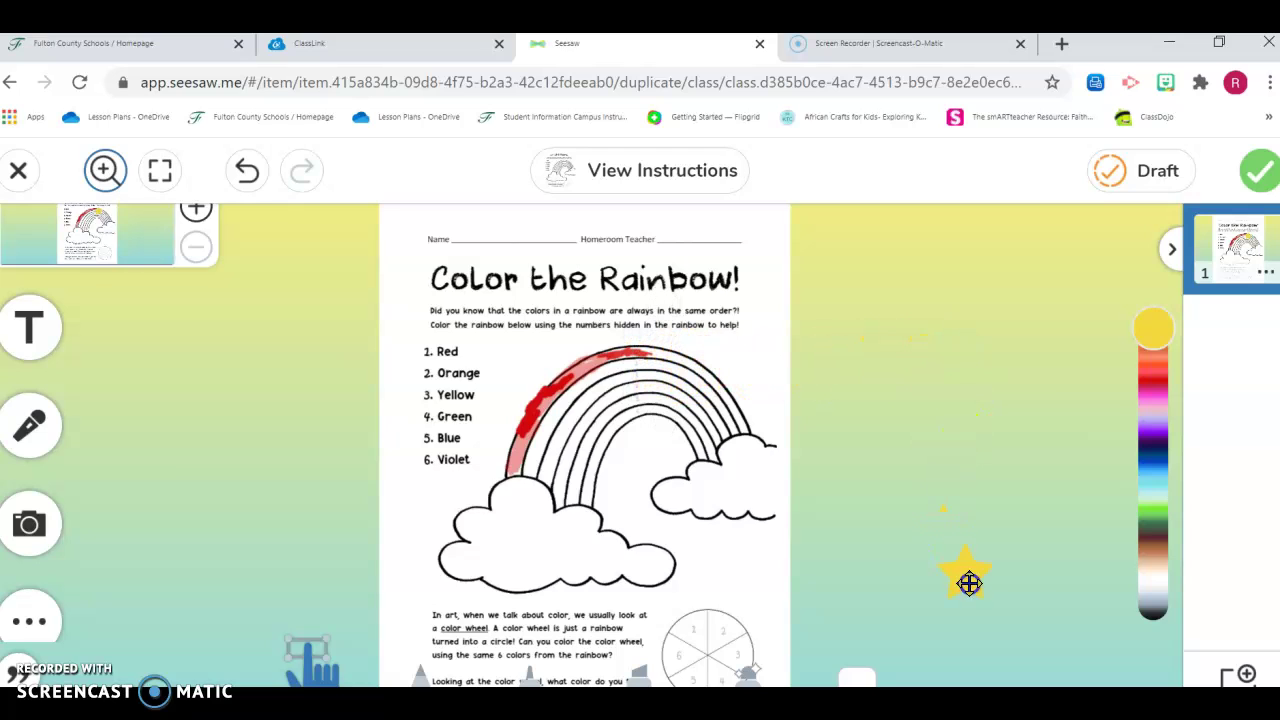
left_click_drag(971, 588, 1006, 609)
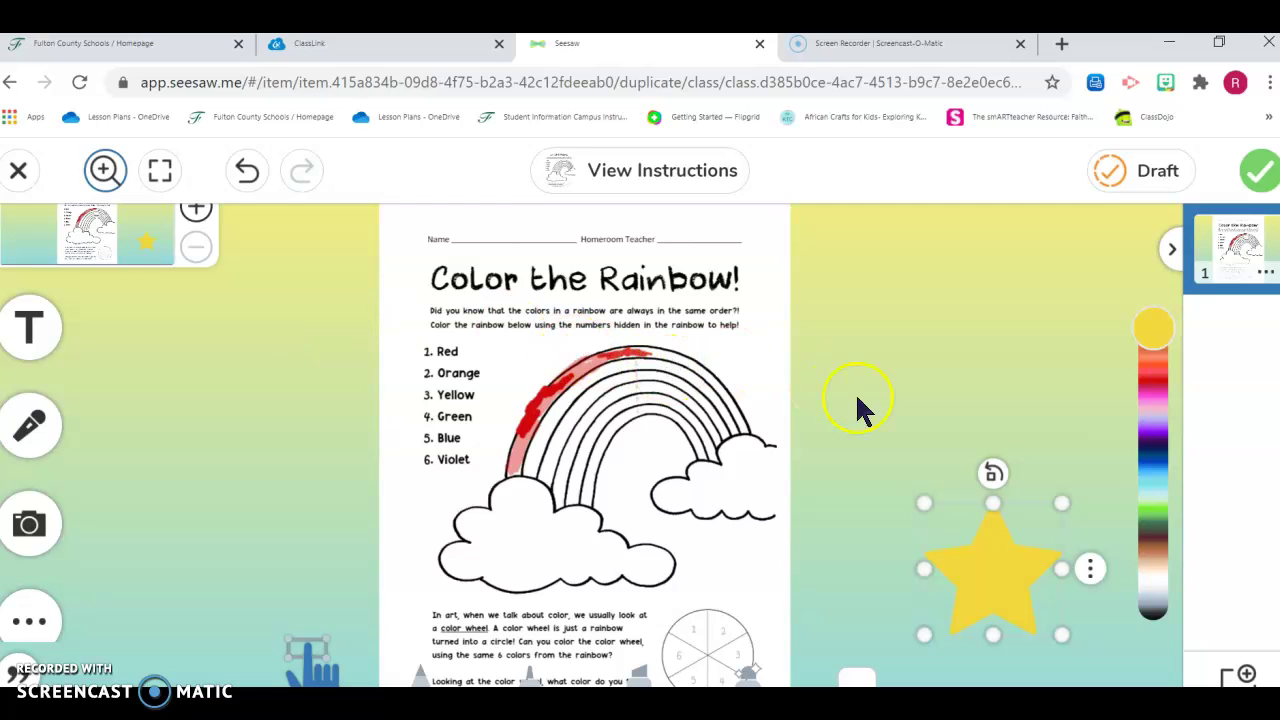
left_click(935, 382)
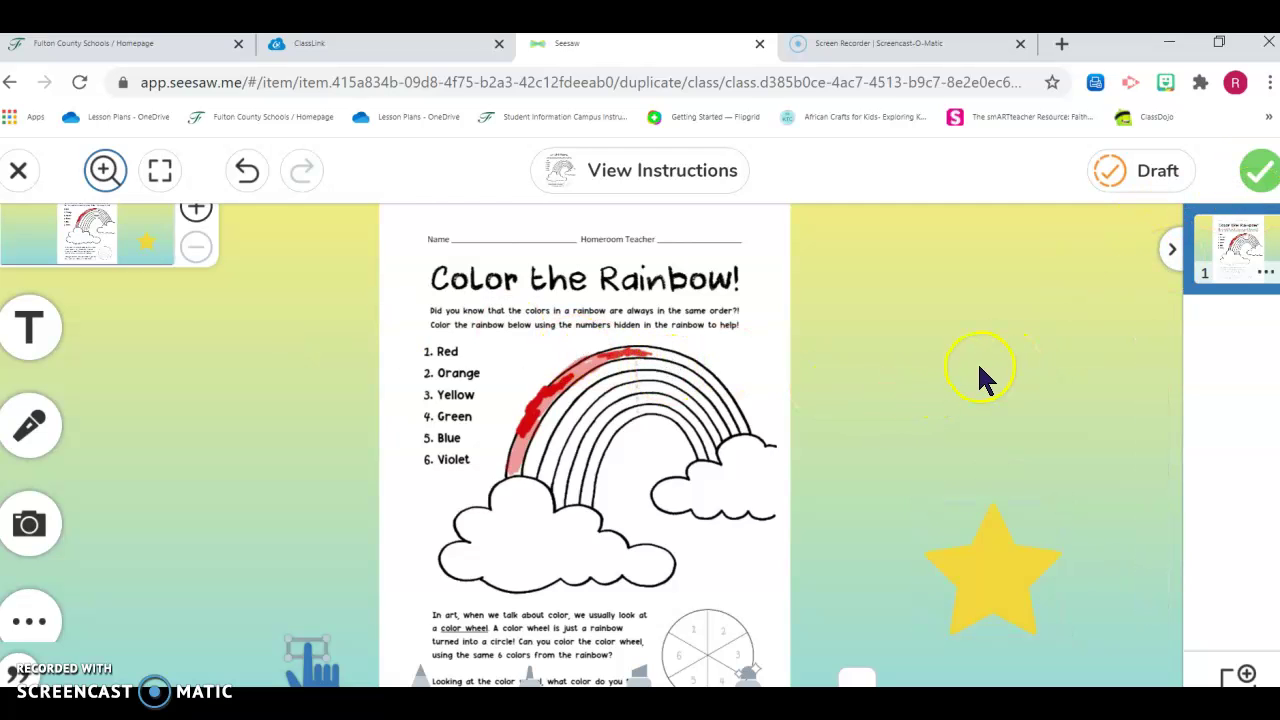
- Submit the finished worksheet response and check the new post in the Sample Student journal
left_click(1260, 178)
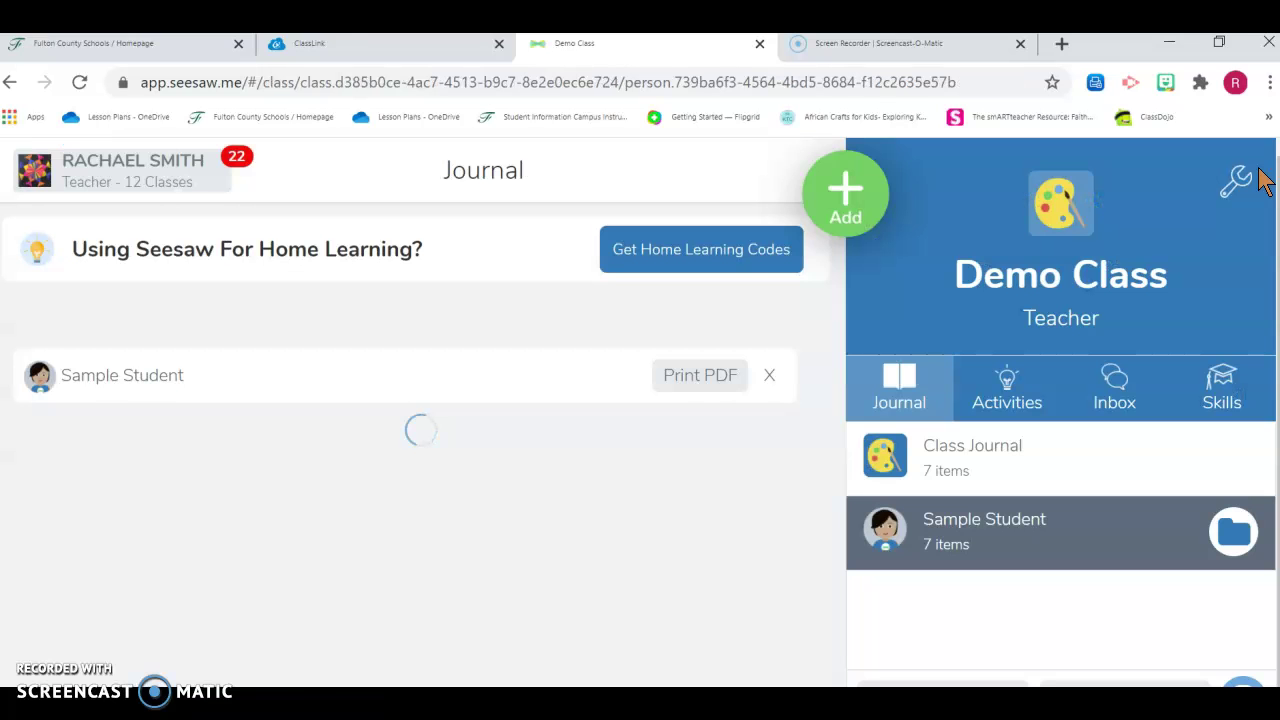
scroll(760, 550, "down", 2)
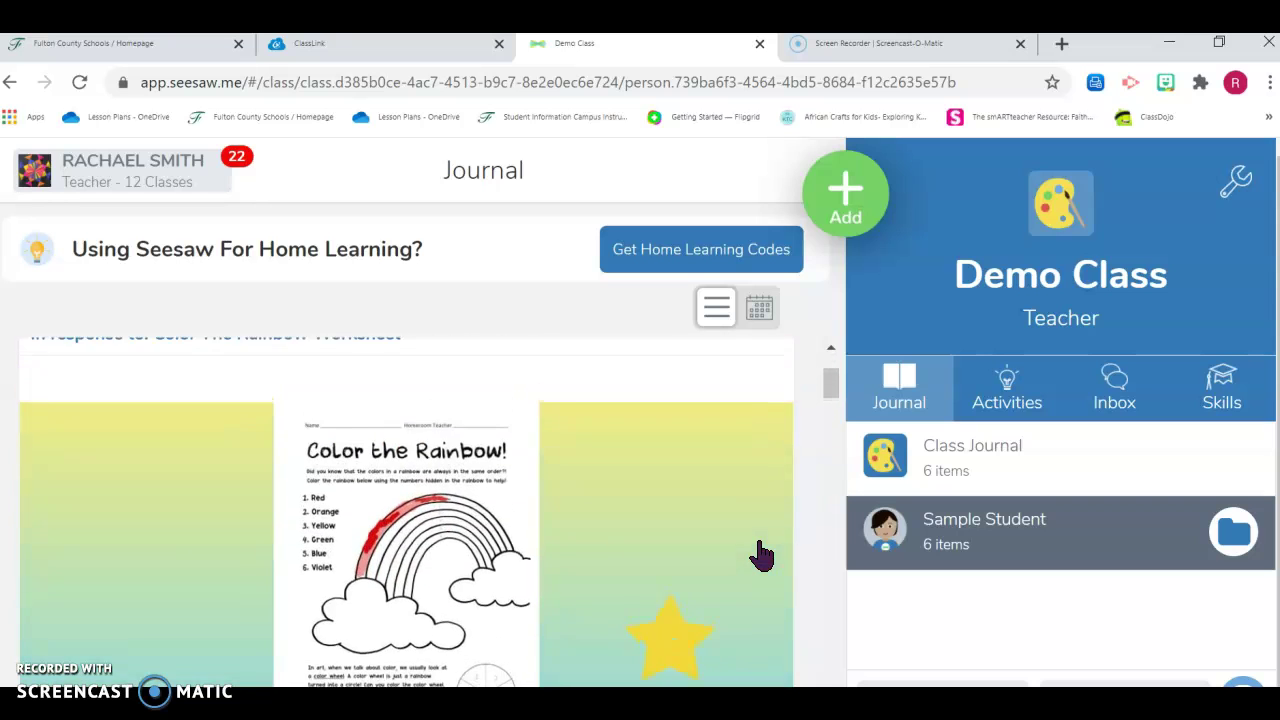
- Check the Demo Class inbox messages and go back to the assigned Color The Rainbow Worksheet among the activities
left_click(1112, 405)
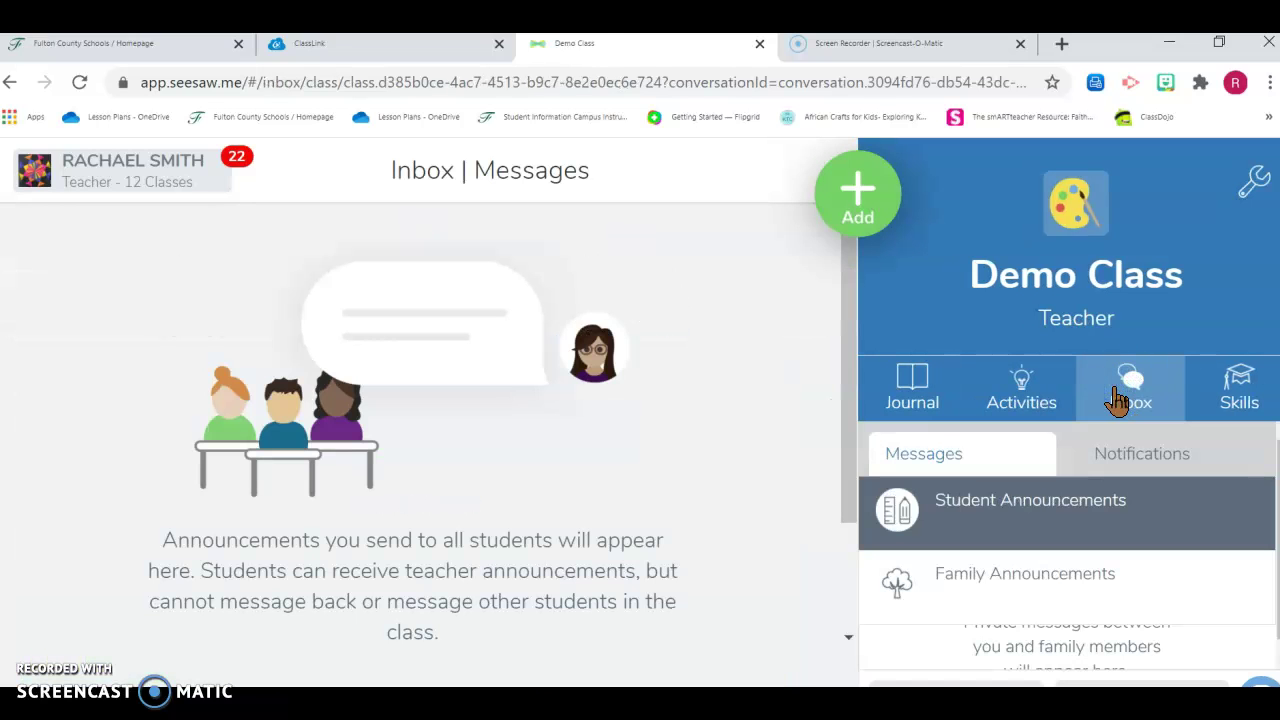
left_click(983, 460)
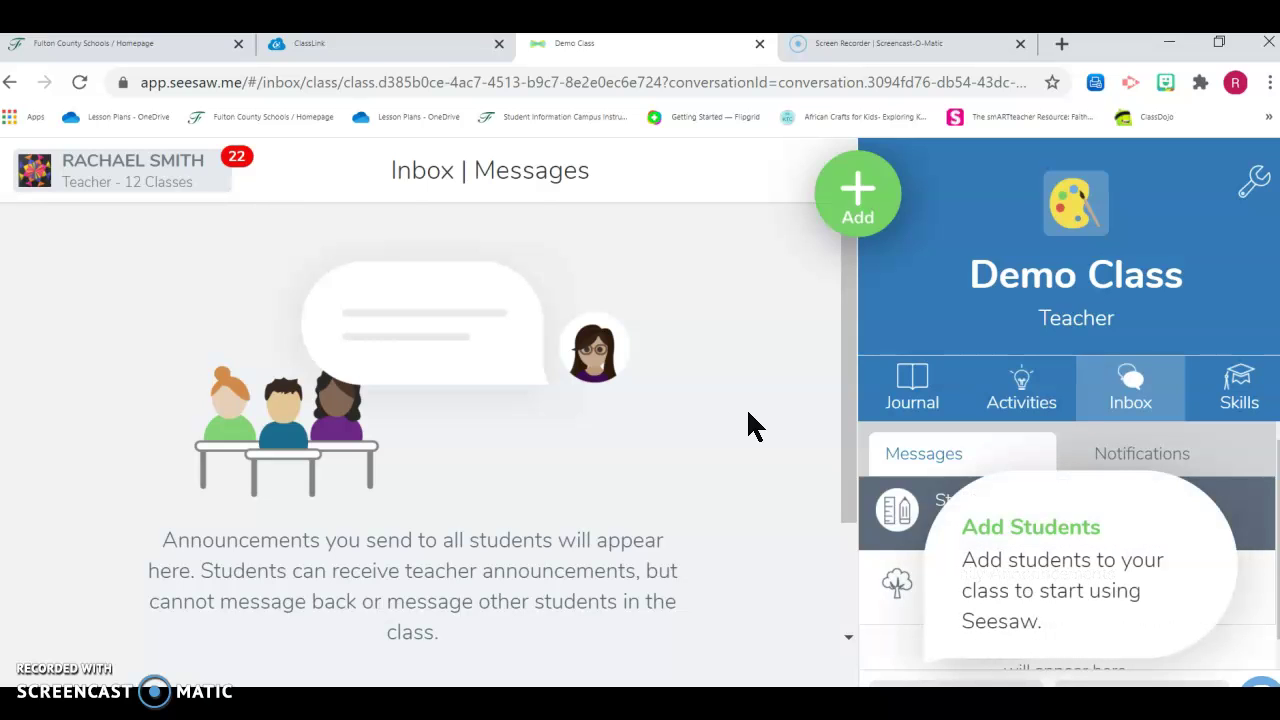
left_click(997, 403)
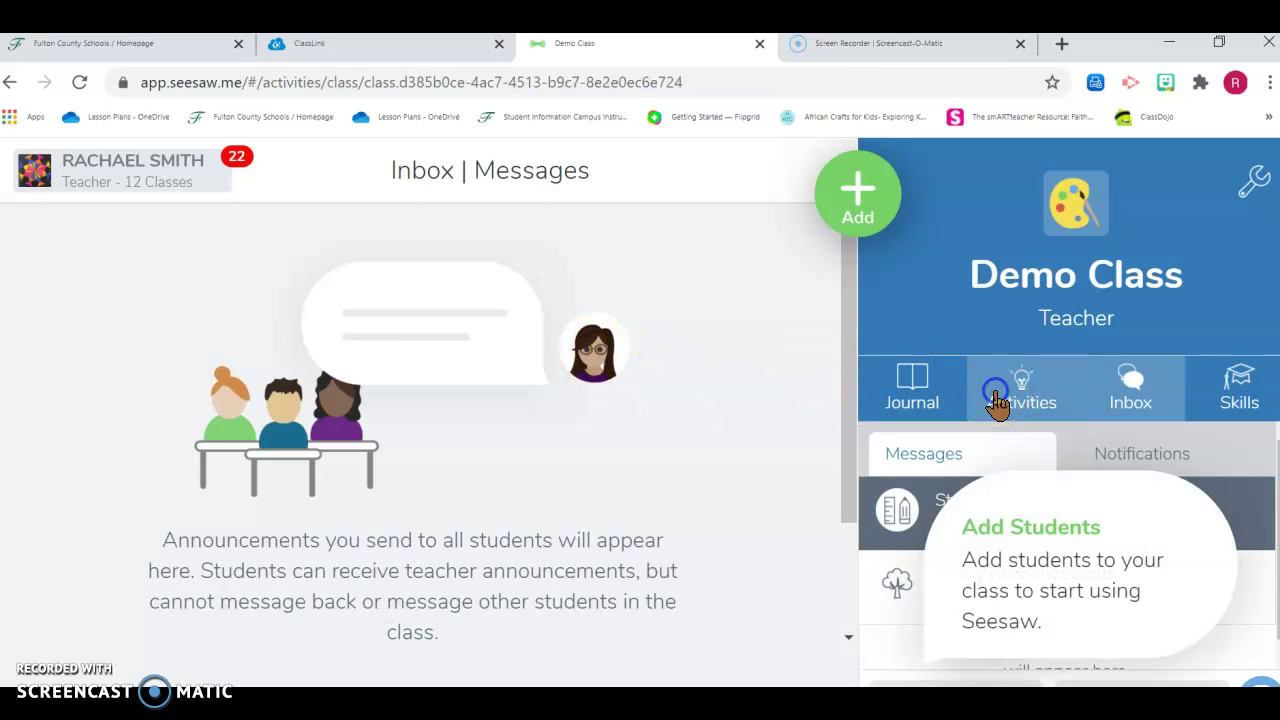
scroll(624, 490, "down", 10)
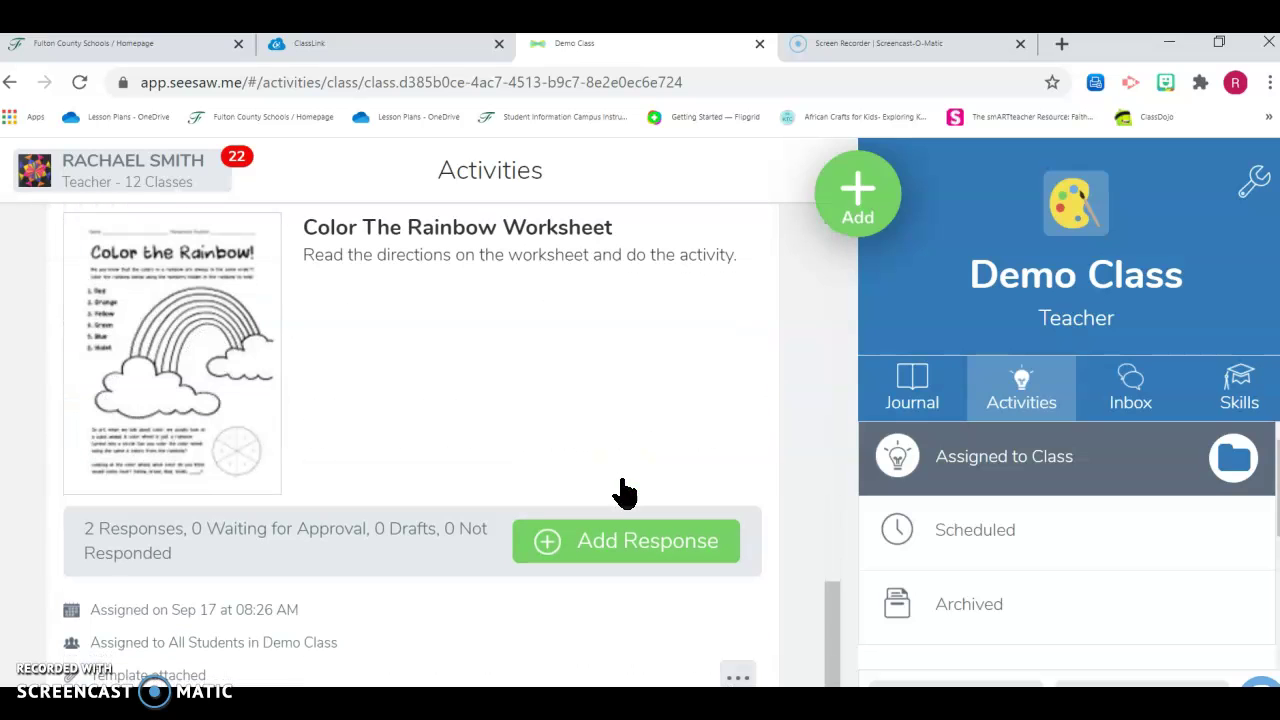
left_click(219, 322)
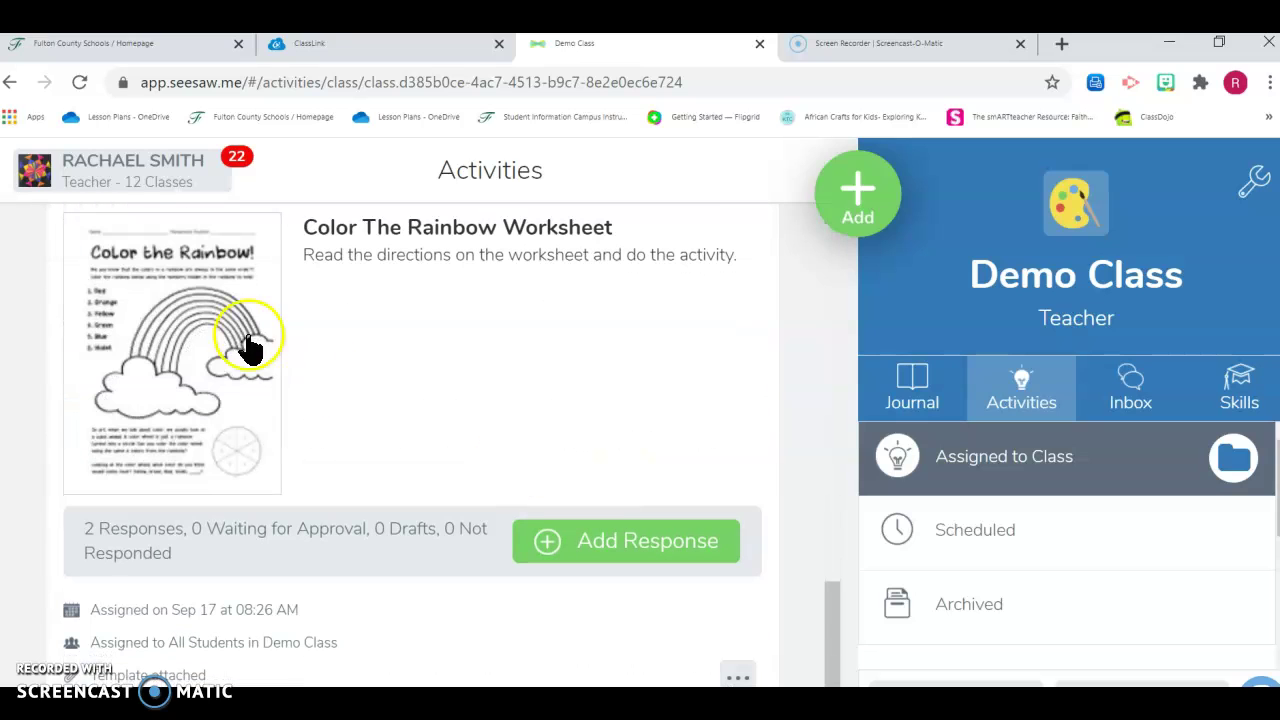